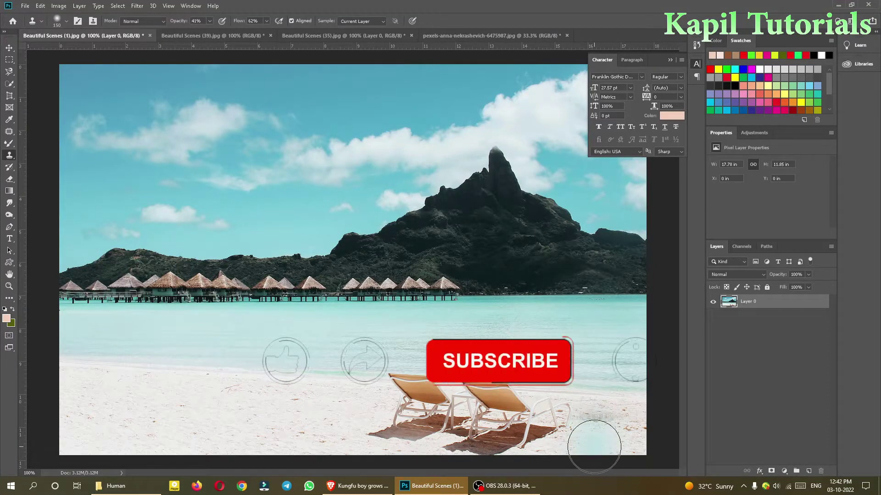
Activate the Clone Stamp tool for retouching Beautiful Scenes (1).jpg.
right_click(9, 155)
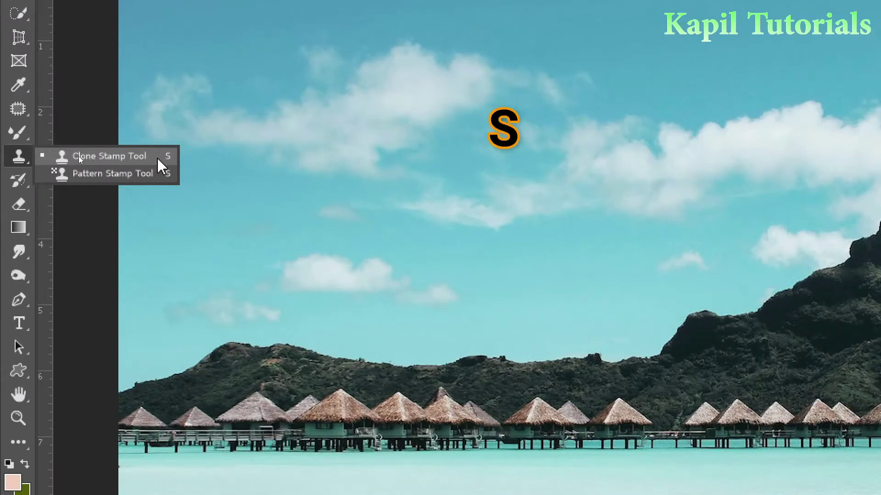
left_click(111, 160)
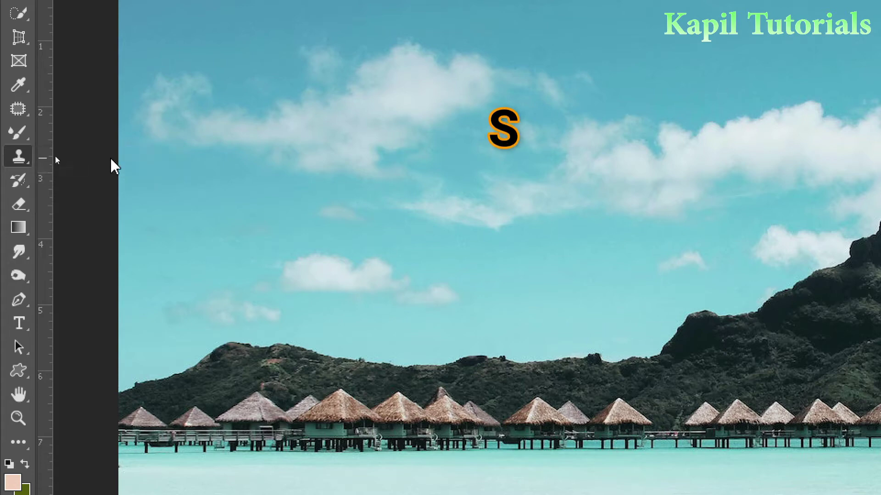
left_click_drag(355, 374, 354, 382)
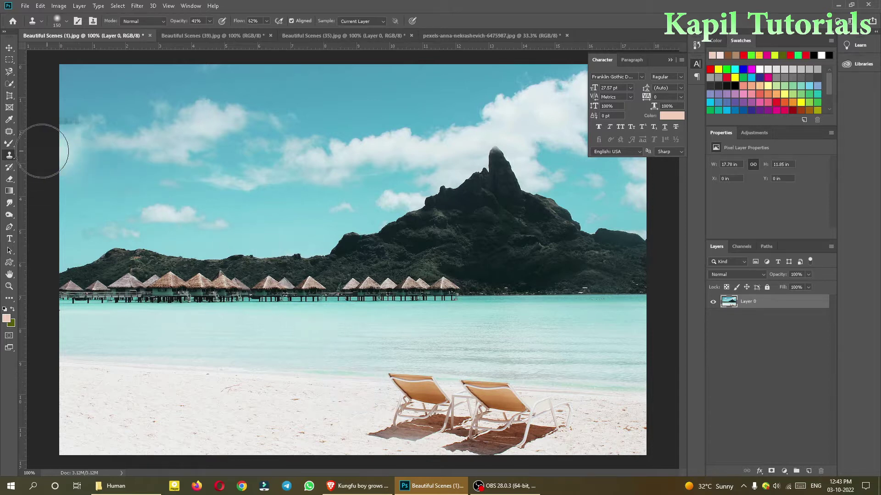
right_click(15, 157)
left_click(51, 155)
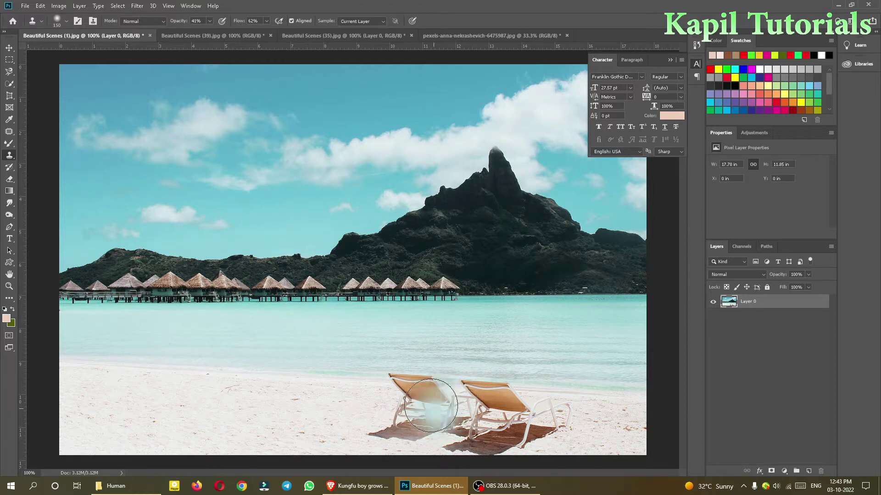
Sample the left beach chair and clone both chairs with their shadows onto the empty sand at 41% opacity, undoing the last stroke.
key("alt")
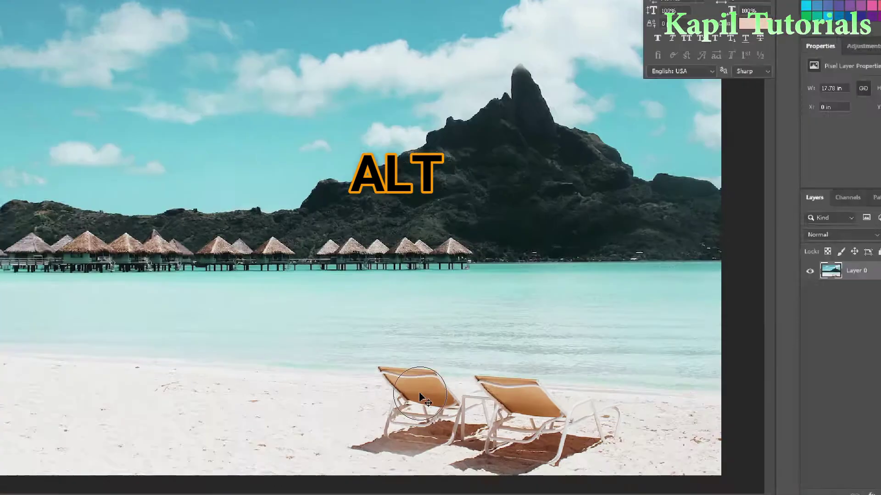
left_click(420, 394, "alt")
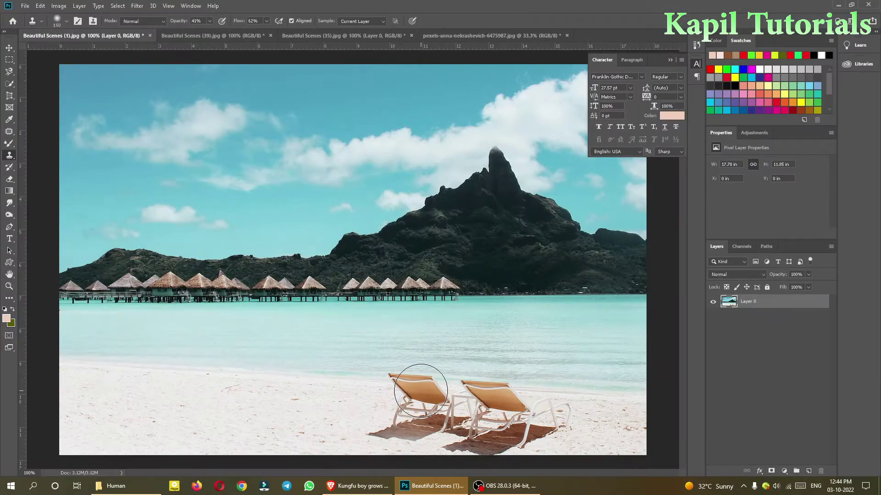
mouse_move(216, 395)
left_mouse_down()
mouse_move(198, 387)
mouse_move(214, 389)
mouse_move(205, 391)
mouse_move(208, 370)
left_mouse_up()
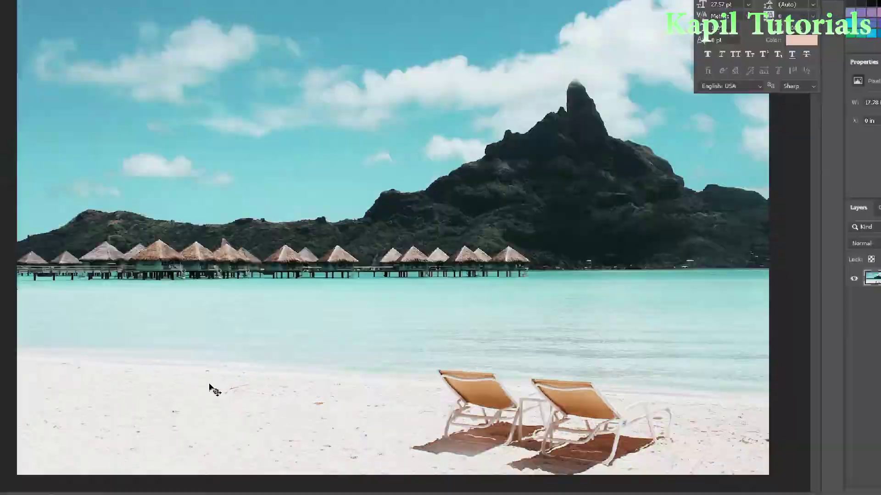
left_click(209, 384)
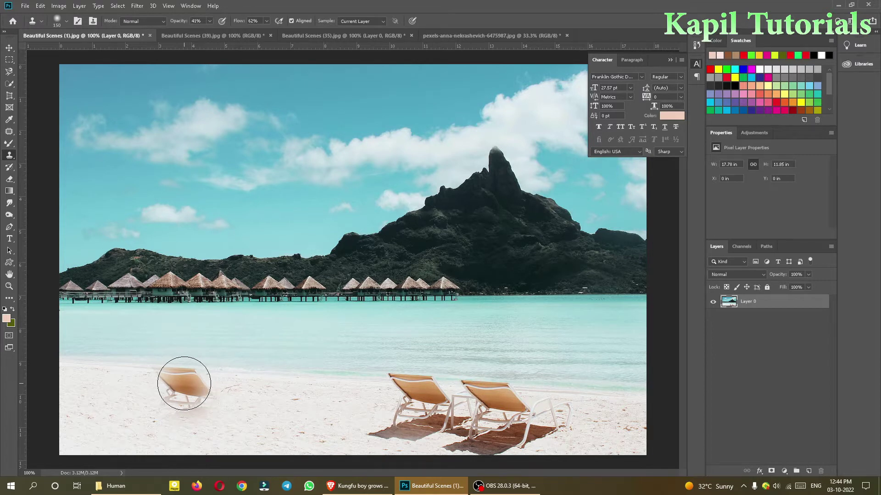
mouse_move(184, 383)
left_mouse_down()
mouse_move(174, 402)
mouse_move(190, 380)
mouse_move(215, 420)
mouse_move(179, 410)
mouse_move(209, 387)
mouse_move(285, 399)
left_mouse_up()
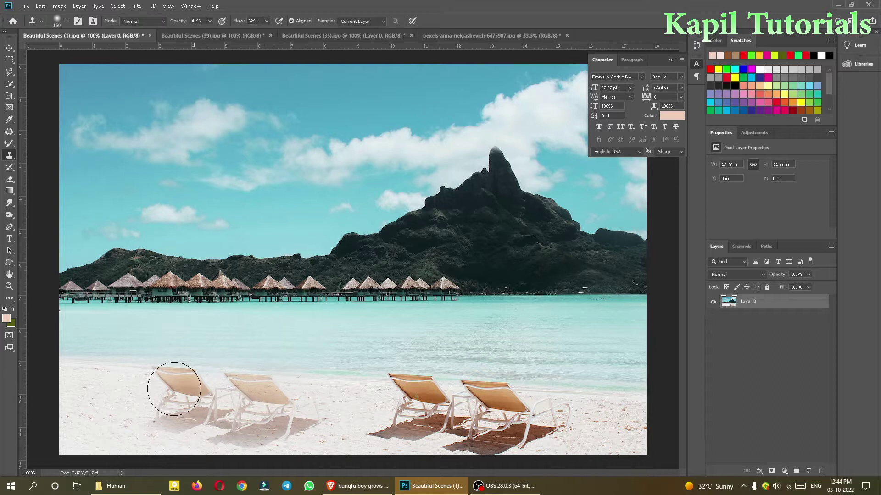
left_click_drag(246, 420, 167, 423)
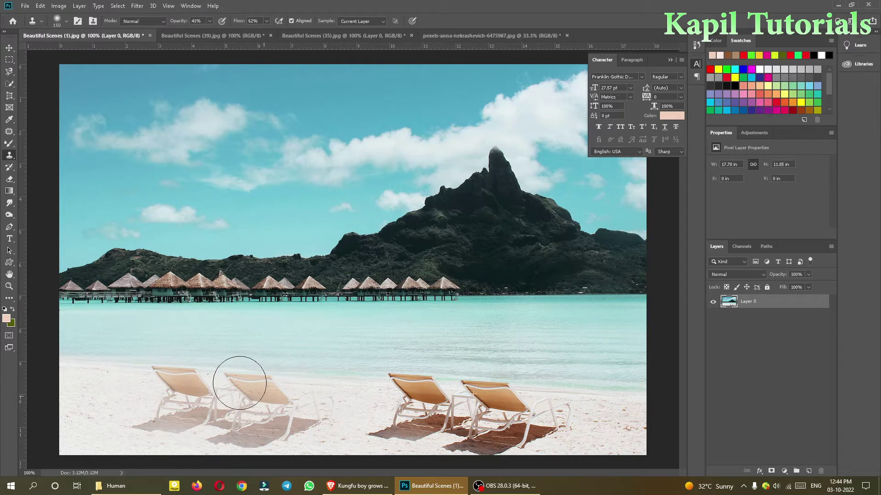
mouse_move(272, 368)
left_mouse_down()
mouse_move(284, 427)
mouse_move(277, 396)
mouse_move(259, 393)
left_mouse_up()
key("ctrl+z")
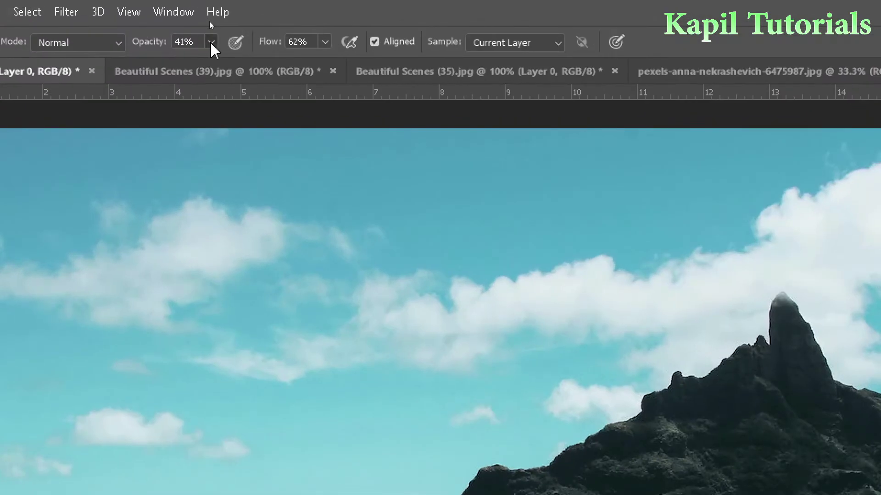
Set the Clone Stamp opacity and flow both to 100%.
left_click(209, 21)
left_click_drag(212, 59, 252, 67)
left_click(325, 41)
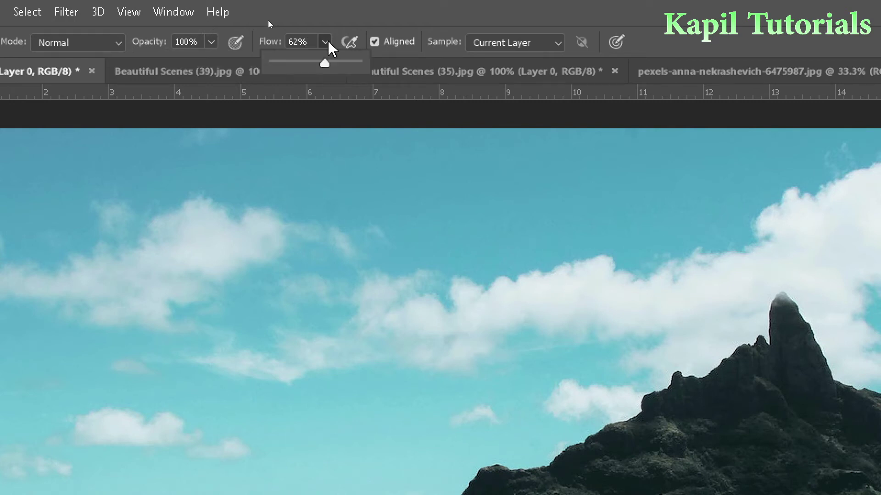
left_click_drag(324, 63, 363, 64)
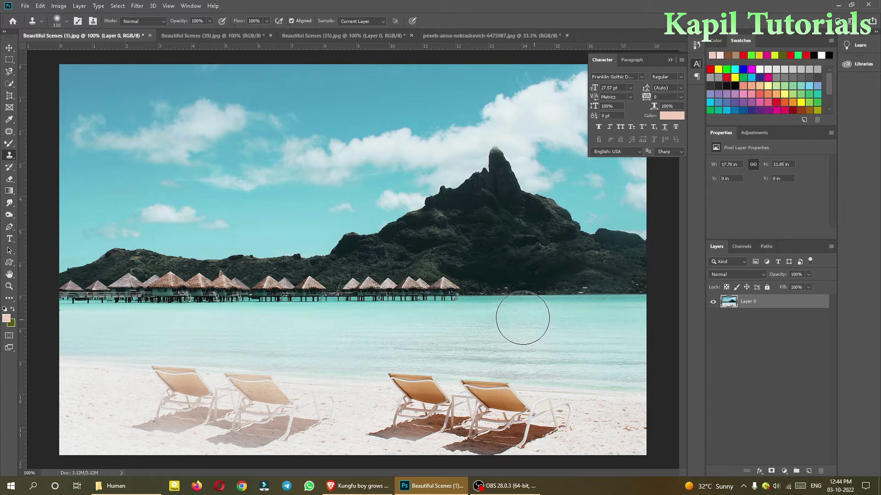
Try cloning the two beach chairs over the water below the mountain, and undo the stroke.
left_click(494, 396, "alt")
mouse_move(558, 346)
left_mouse_down()
mouse_move(586, 308)
mouse_move(576, 322)
mouse_move(582, 313)
mouse_move(583, 334)
mouse_move(485, 320)
mouse_move(513, 306)
mouse_move(595, 310)
mouse_move(615, 330)
mouse_move(569, 346)
mouse_move(478, 328)
mouse_move(502, 263)
mouse_move(596, 235)
mouse_move(646, 275)
mouse_move(658, 381)
left_mouse_up()
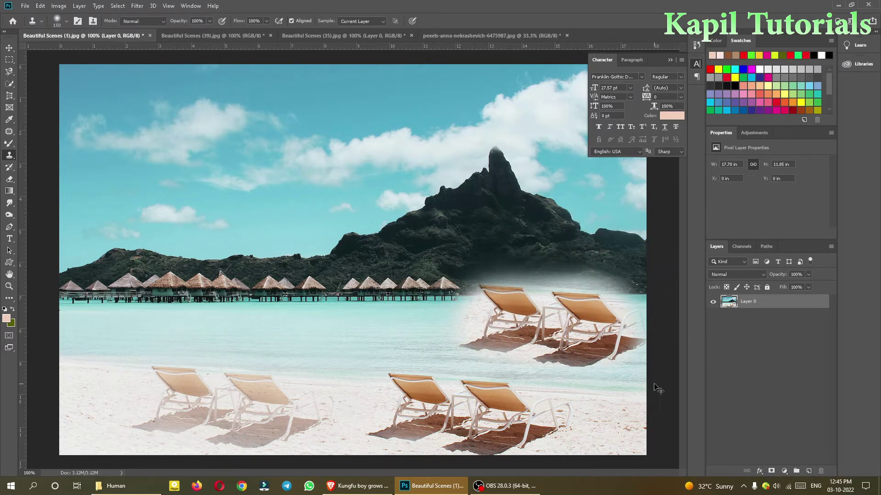
key("ctrl+z")
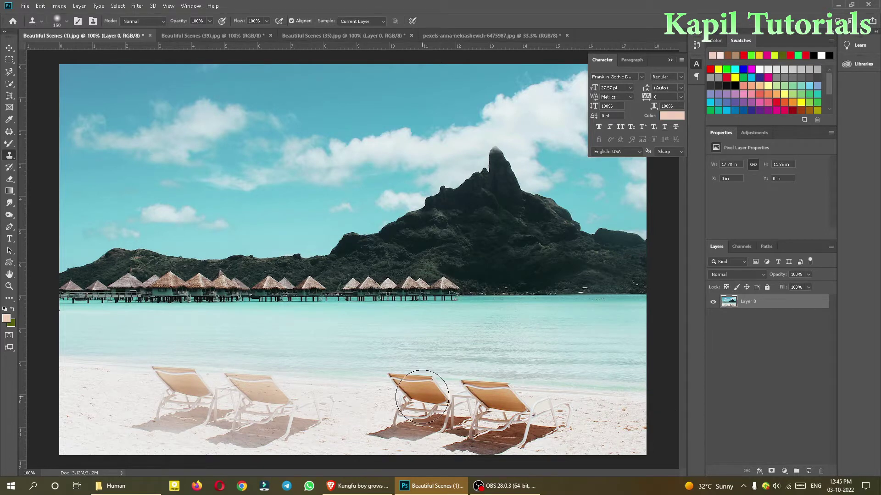
Try repainting the faded chair copies at full opacity, and undo both strokes.
mouse_move(283, 411)
left_mouse_down()
mouse_move(255, 399)
mouse_move(255, 387)
mouse_move(257, 396)
mouse_move(291, 393)
mouse_move(280, 399)
left_mouse_up()
key("ctrl+z")
mouse_move(192, 390)
left_mouse_down()
mouse_move(171, 377)
mouse_move(172, 389)
mouse_move(183, 383)
mouse_move(211, 396)
mouse_move(163, 409)
mouse_move(285, 419)
mouse_move(274, 401)
left_mouse_up()
key("ctrl+z")
Resample the original left chair and clone both chairs at full opacity over their faded copies on the sand.
left_click(425, 397, "alt")
key("ctrl+z")
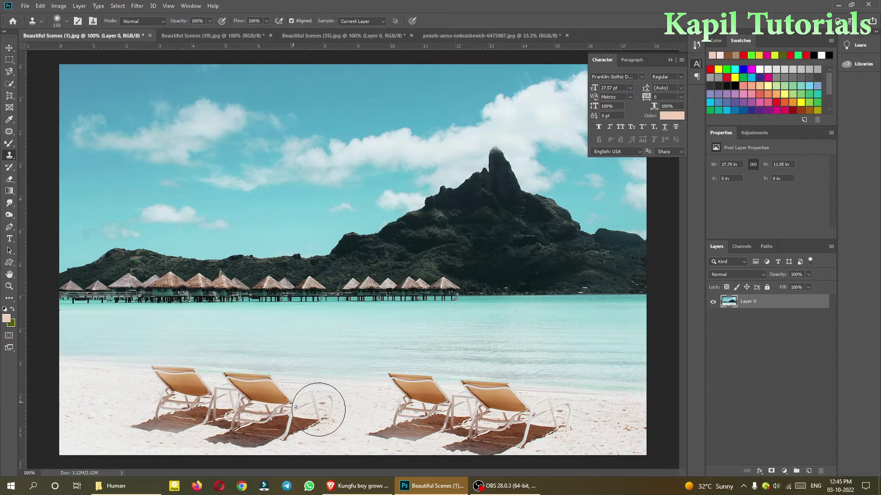
mouse_move(163, 392)
left_mouse_down()
mouse_move(150, 417)
mouse_move(189, 399)
left_mouse_up()
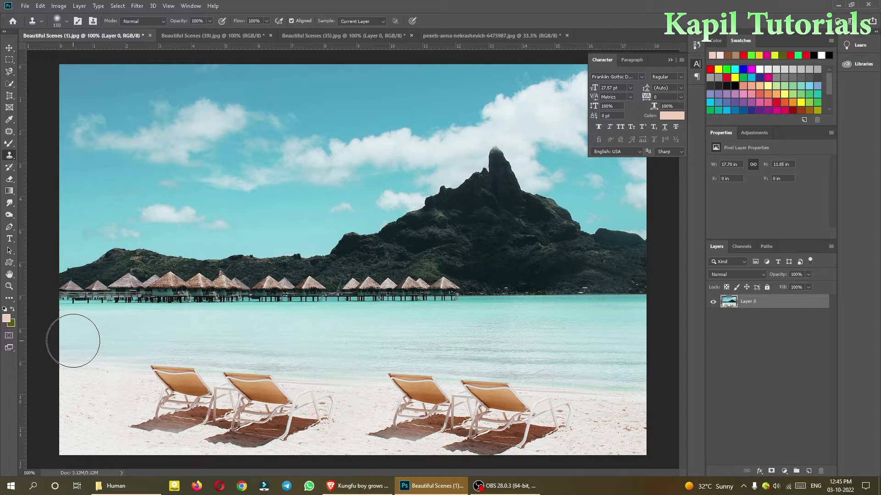
Reselect the Clone Stamp tool and look through the sunset tree, palm beach and face portrait images.
right_click(9, 160)
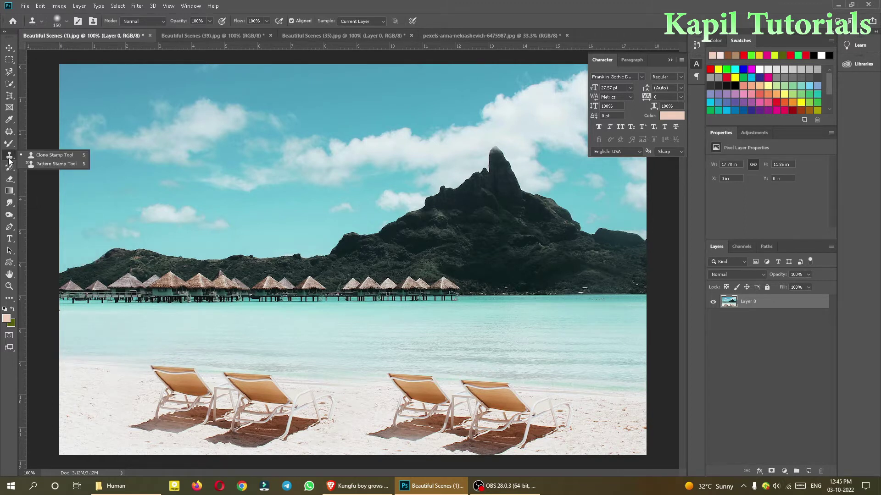
left_click(51, 155)
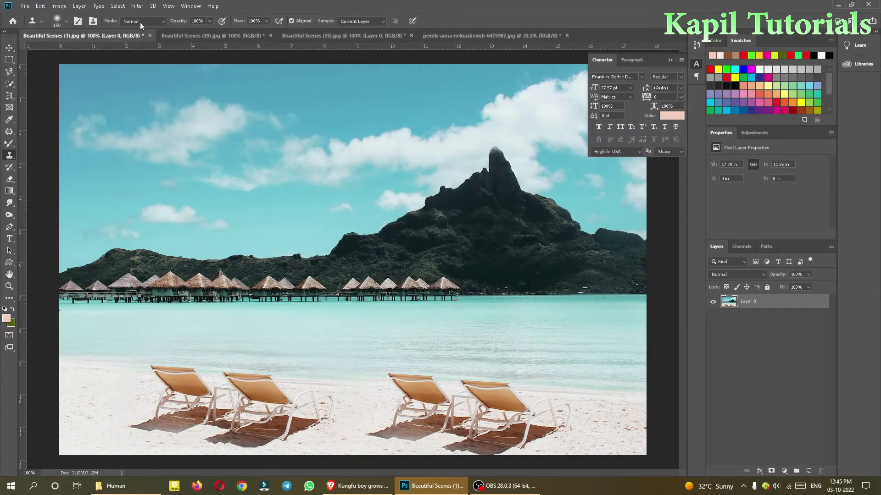
left_click(183, 33)
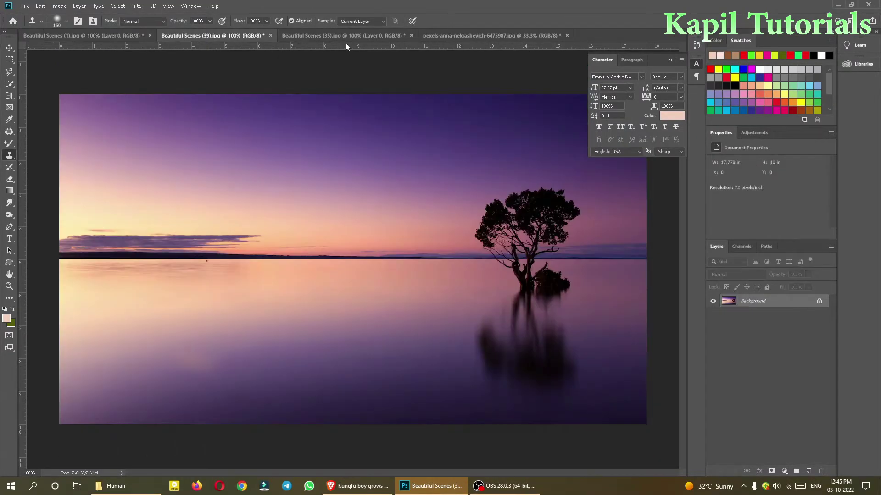
left_click(341, 36)
left_click(444, 37)
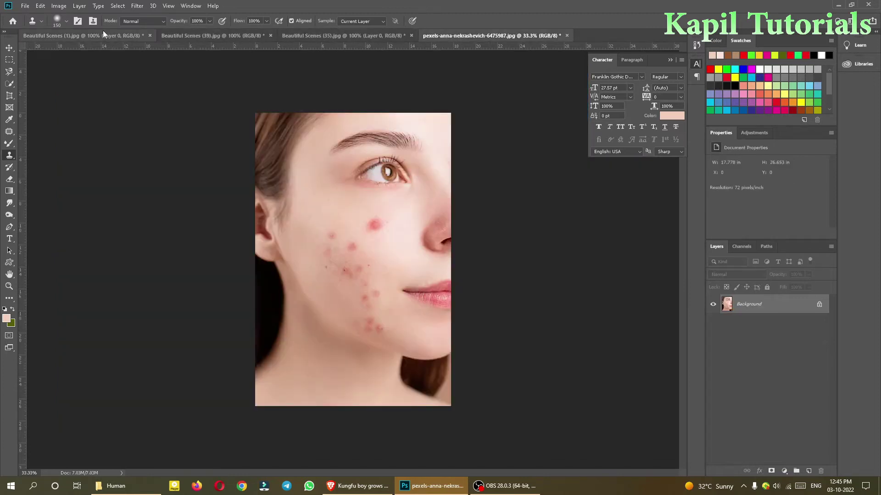
Return to Beautiful Scenes (1).jpg and clone the overwater huts to extend their row along the mountain's shoreline.
left_click(76, 35)
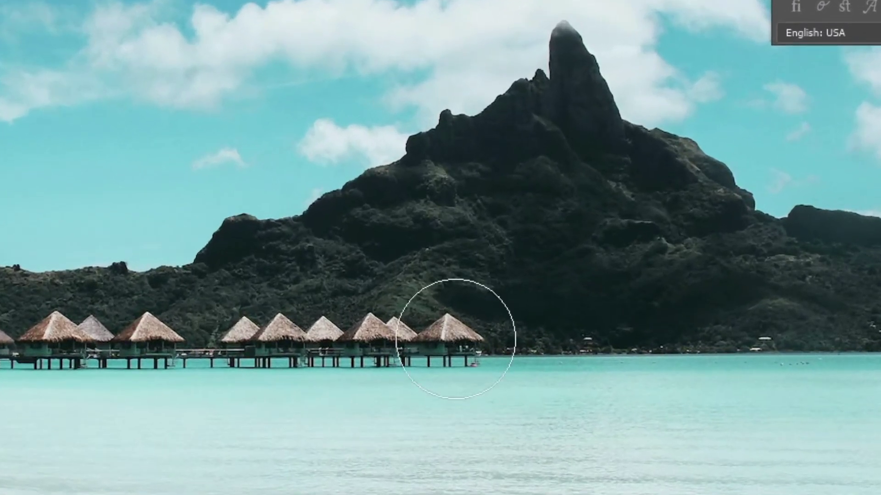
mouse_move(589, 328)
left_mouse_down()
mouse_move(610, 341)
mouse_move(662, 340)
mouse_move(527, 348)
mouse_move(619, 351)
left_mouse_up()
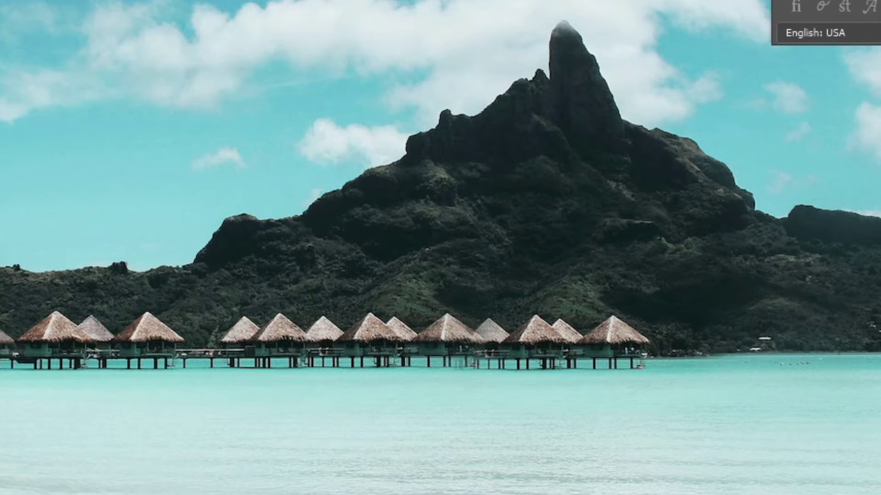
Switch to Beautiful Scenes (39).jpg and convert its locked Background into the normal layer Layer 0.
key("ctrl+Tab")
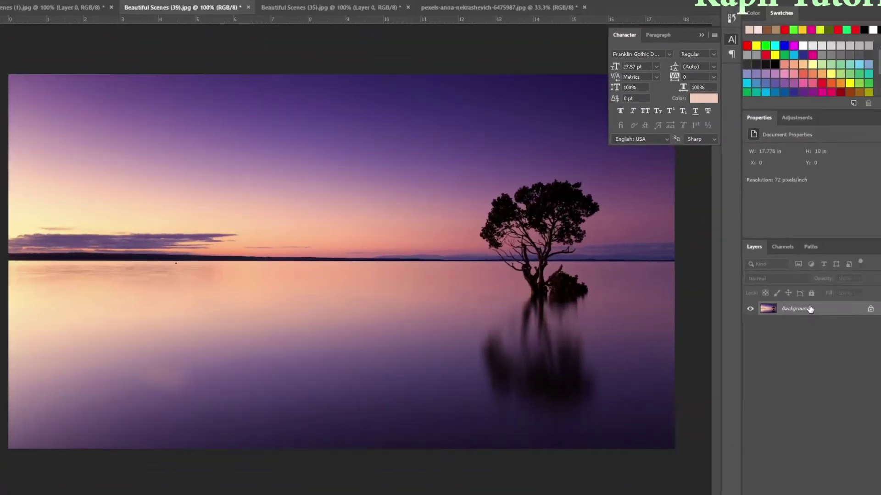
double_click(766, 300)
left_click(508, 152)
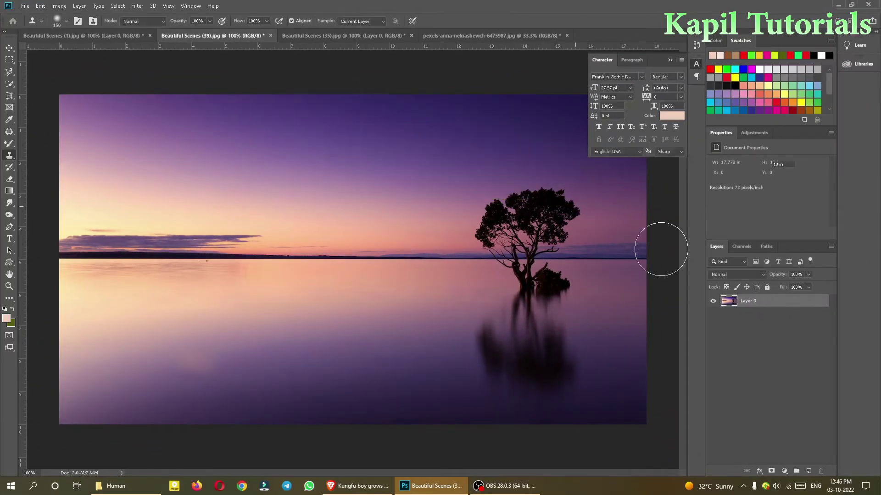
Try cloning the tree and its reflection onto the left side of the lake at 100% opacity, and undo it.
left_click(527, 228, "alt")
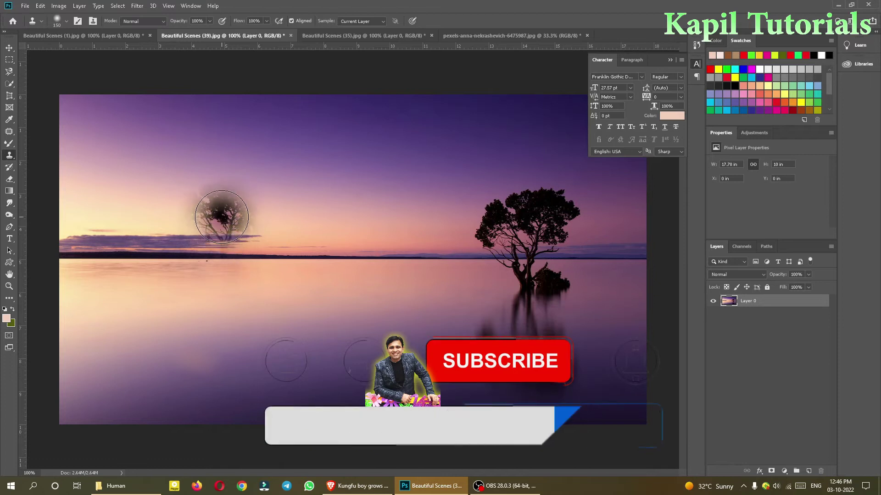
mouse_move(221, 215)
left_mouse_down()
mouse_move(203, 220)
mouse_move(264, 203)
mouse_move(224, 213)
mouse_move(209, 253)
mouse_move(218, 325)
mouse_move(227, 301)
mouse_move(225, 353)
mouse_move(184, 272)
mouse_move(208, 249)
mouse_move(222, 366)
mouse_move(265, 342)
mouse_move(272, 302)
mouse_move(276, 312)
mouse_move(256, 283)
mouse_move(180, 265)
mouse_move(199, 220)
mouse_move(238, 204)
mouse_move(243, 267)
mouse_move(262, 276)
mouse_move(242, 363)
mouse_move(176, 307)
mouse_move(197, 204)
mouse_move(235, 206)
mouse_move(246, 350)
mouse_move(316, 304)
left_mouse_up()
key("ctrl+z")
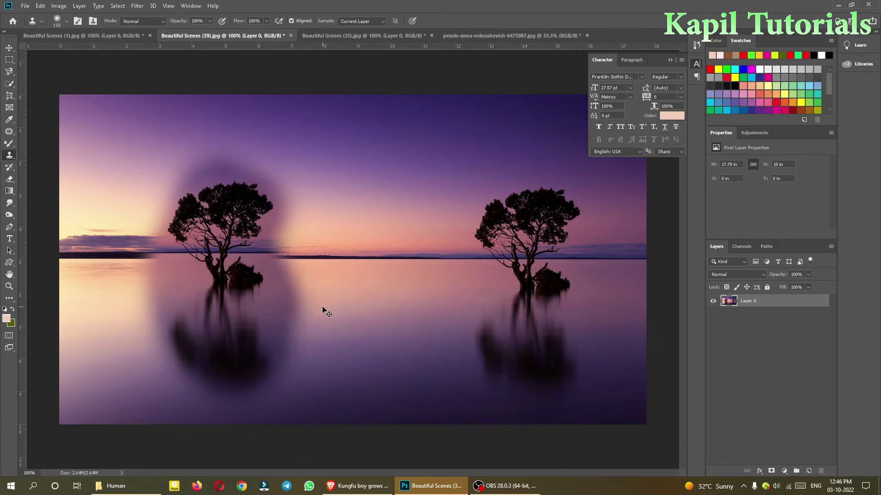
key("F12")
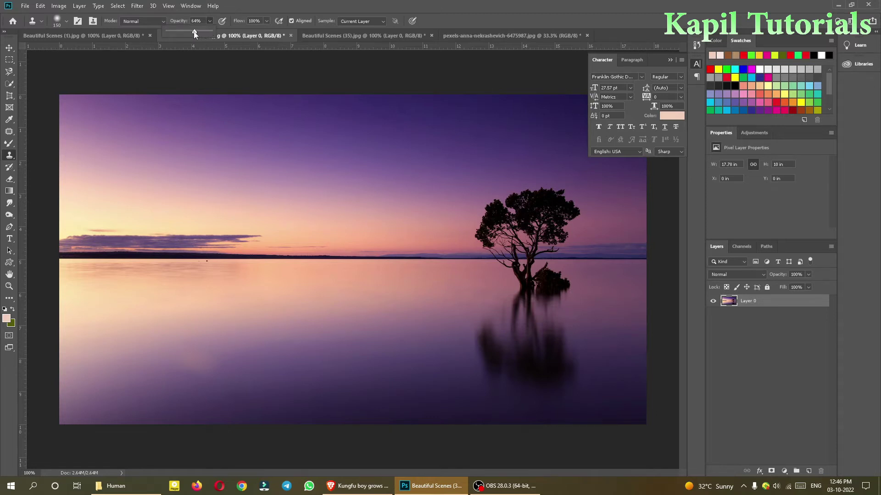
Sample the tree again and clone it with its reflection onto the left side of the lake at 39% opacity.
left_click(526, 241, "alt")
mouse_move(220, 289)
left_mouse_down()
mouse_move(235, 291)
mouse_move(242, 218)
mouse_move(237, 326)
mouse_move(268, 240)
mouse_move(263, 323)
mouse_move(211, 275)
mouse_move(191, 236)
mouse_move(243, 309)
mouse_move(246, 334)
mouse_move(223, 261)
mouse_move(240, 197)
mouse_move(225, 299)
mouse_move(196, 331)
mouse_move(193, 357)
left_mouse_up()
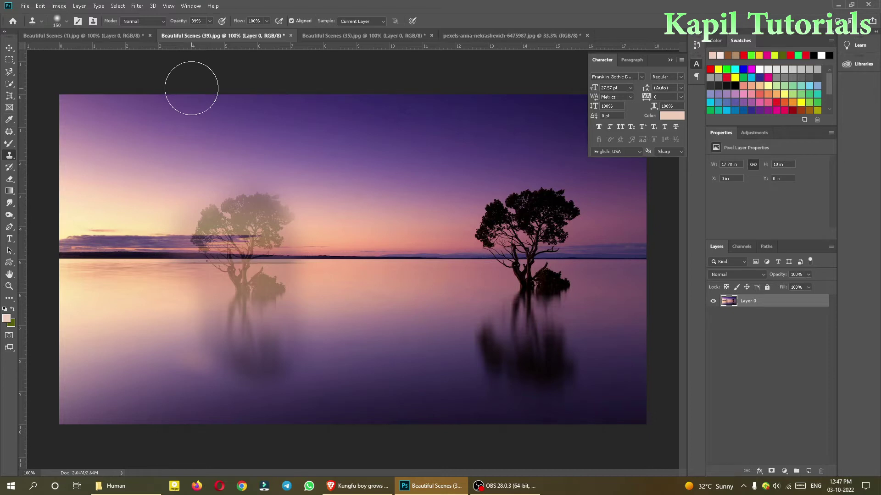
Switch to Beautiful Scenes (35).jpg, undo a test stroke cloned from the palms, and set the Clone Stamp opacity to 100%.
left_click(328, 35)
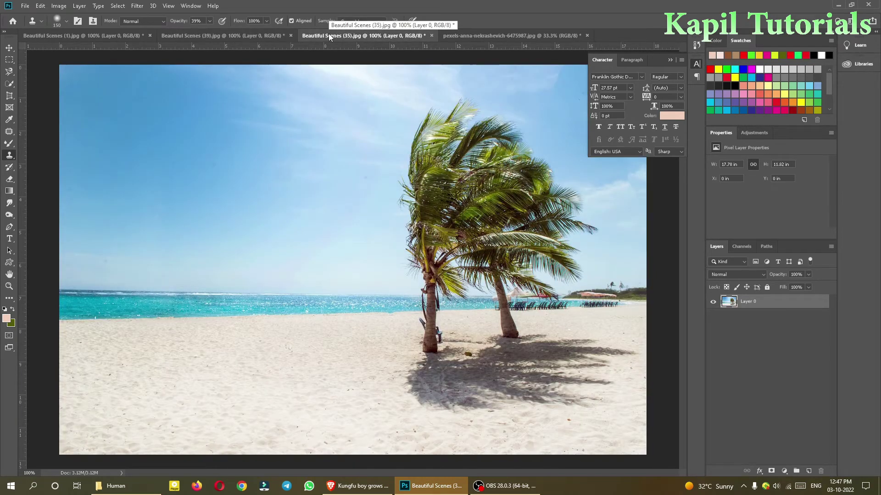
left_click_drag(447, 220, 441, 243)
key("ctrl+z")
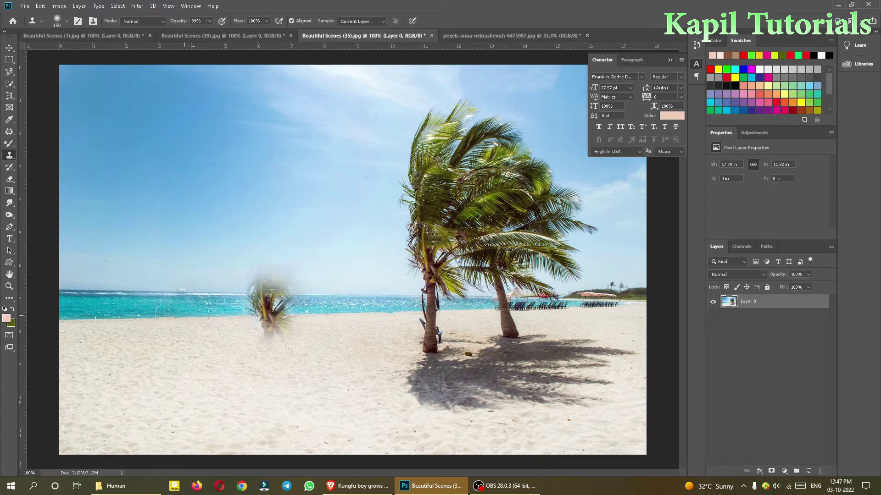
left_click(209, 21)
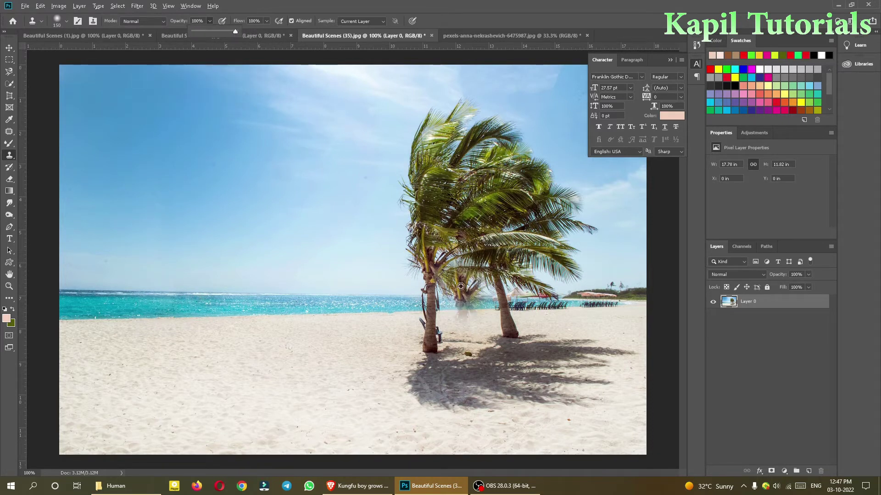
Try cloning the palm trees and their shadow from the front trunk onto the empty left side of the beach, and undo the strokes.
left_click(432, 323, "alt")
mouse_move(246, 338)
left_mouse_down()
mouse_move(208, 317)
mouse_move(202, 334)
mouse_move(204, 213)
mouse_move(224, 188)
mouse_move(235, 188)
mouse_move(239, 265)
mouse_move(261, 163)
mouse_move(278, 203)
mouse_move(276, 241)
mouse_move(308, 211)
mouse_move(312, 179)
mouse_move(274, 148)
mouse_move(229, 158)
mouse_move(192, 187)
mouse_move(182, 325)
mouse_move(196, 385)
mouse_move(244, 402)
mouse_move(311, 400)
mouse_move(281, 364)
mouse_move(196, 363)
mouse_move(243, 348)
mouse_move(267, 286)
mouse_move(264, 167)
mouse_move(272, 140)
mouse_move(284, 140)
mouse_move(281, 148)
mouse_move(198, 148)
mouse_move(194, 344)
mouse_move(209, 374)
mouse_move(351, 411)
left_mouse_up()
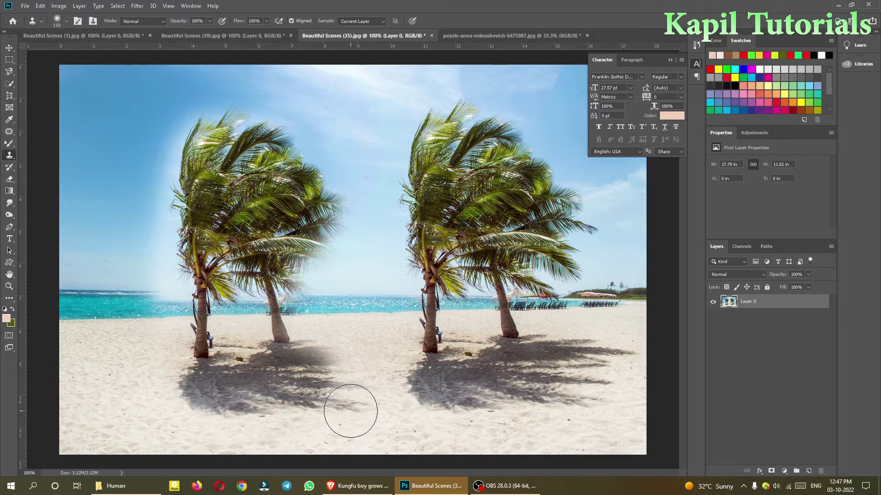
key("ctrl+z")
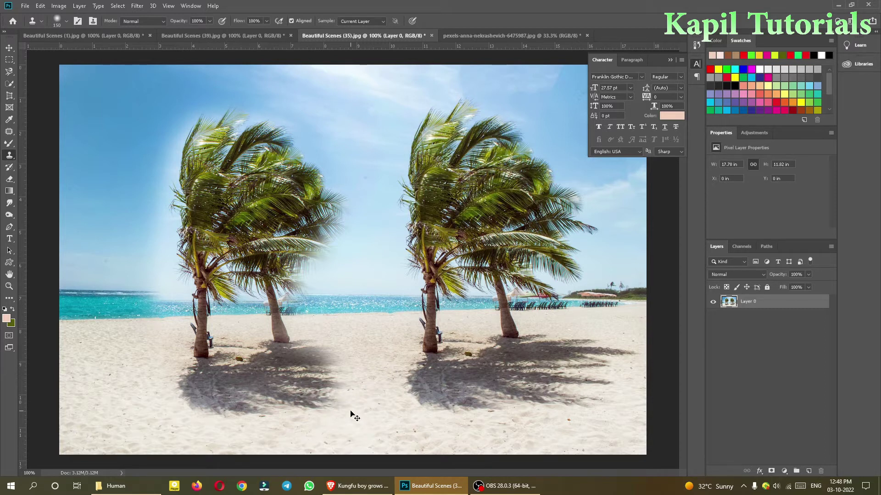
key("ctrl+z")
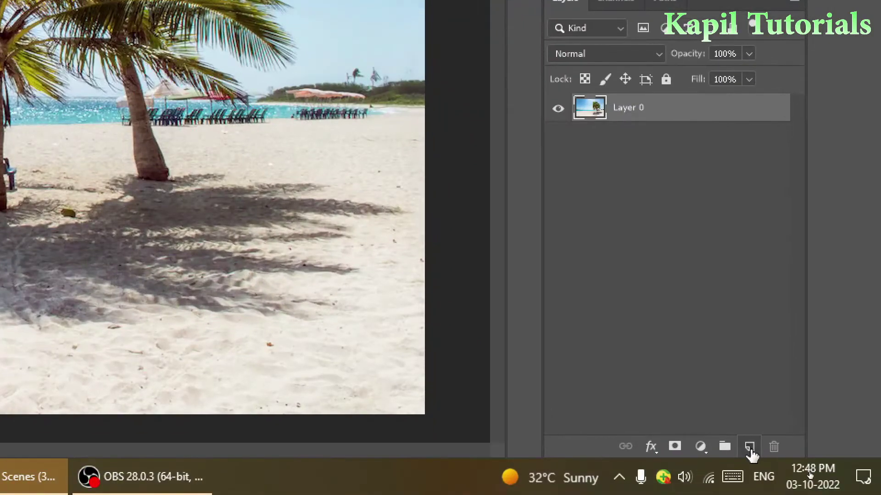
Add a new empty layer above Layer 0 and set the Clone Stamp sampling to All Layers.
left_click(749, 448)
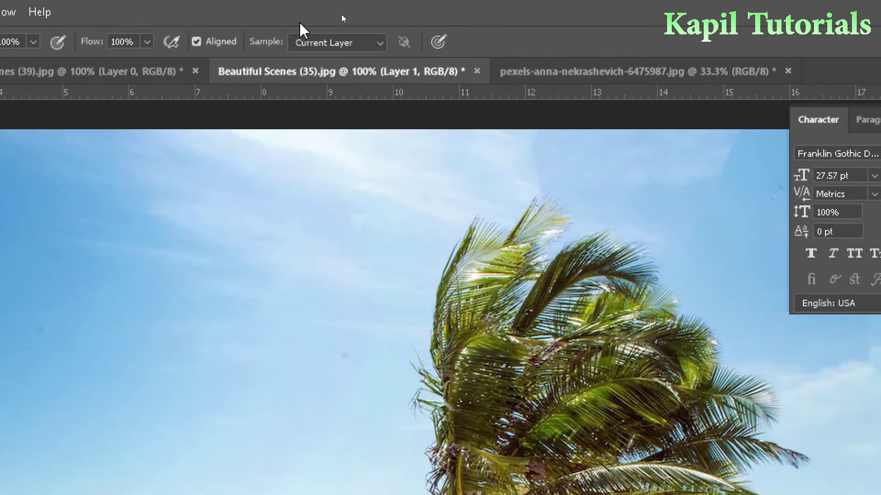
left_click(379, 43)
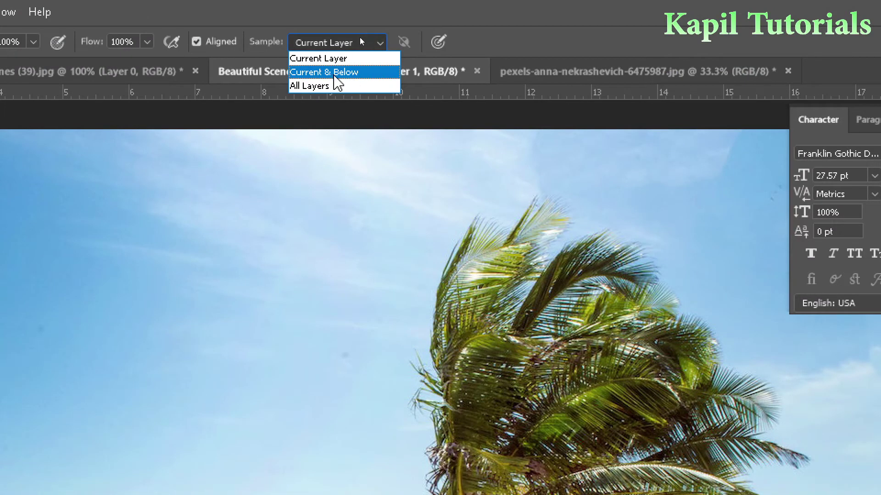
left_click(324, 87)
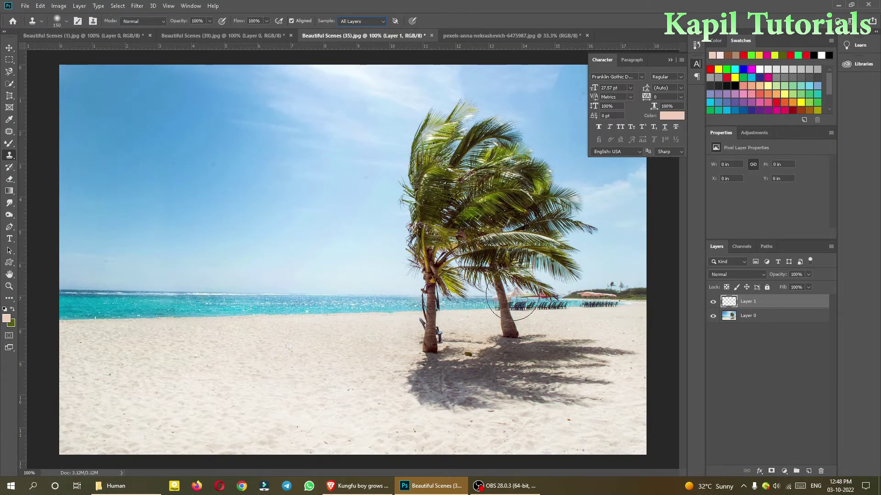
Set the sampling to Current Layer and try sampling the palm fronds with the empty Layer 1 active.
left_click(381, 22)
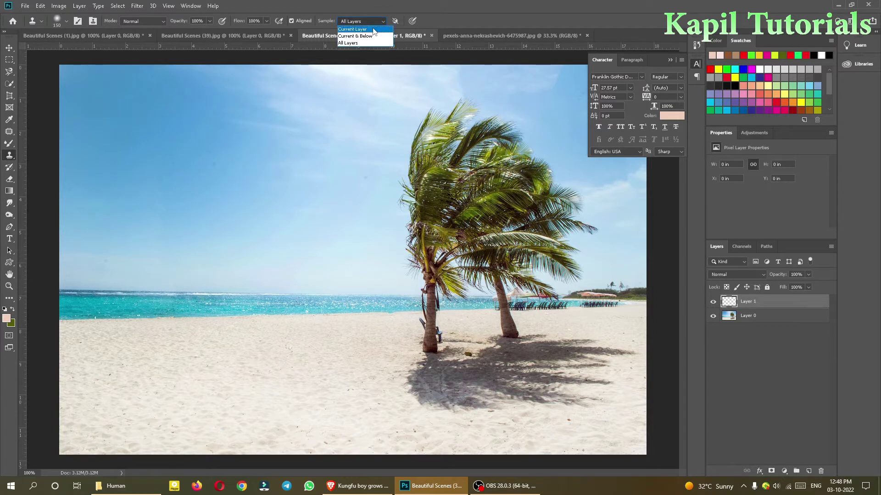
left_click(374, 29)
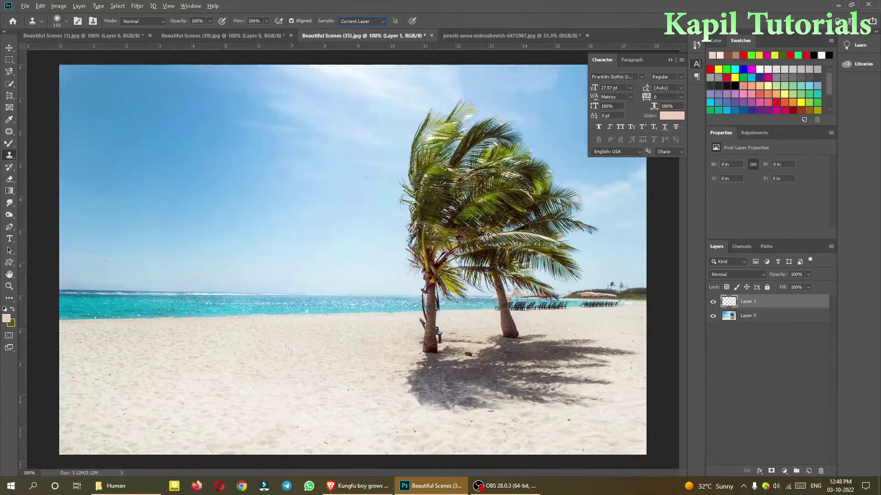
left_click(462, 256, "alt")
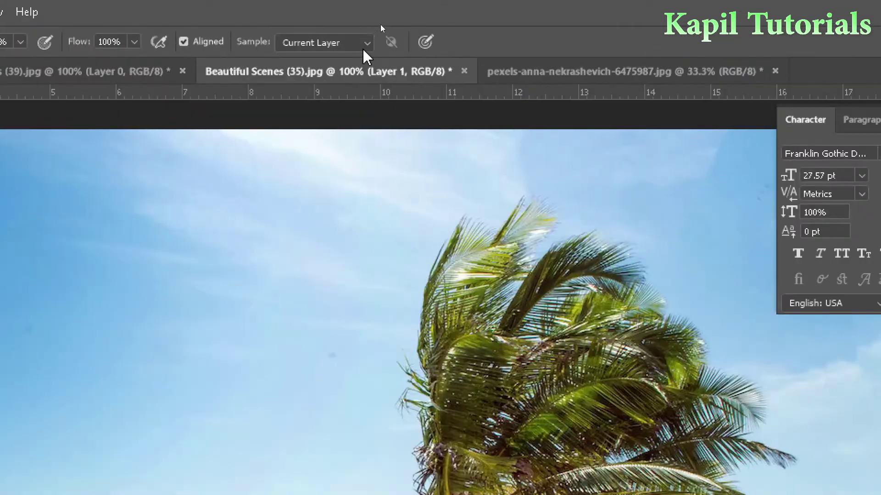
Set the sampling back to All Layers and clone the palms with their shadow onto the left side of the beach on Layer 1.
left_click(381, 22)
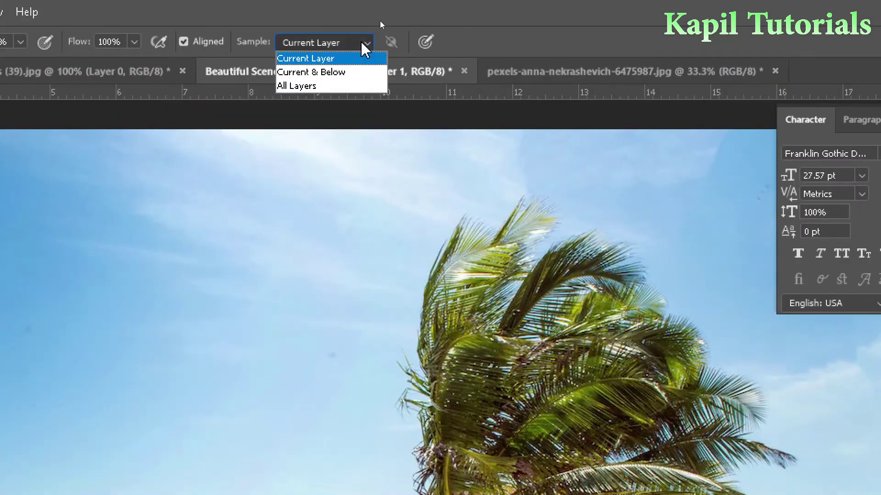
left_click(308, 88)
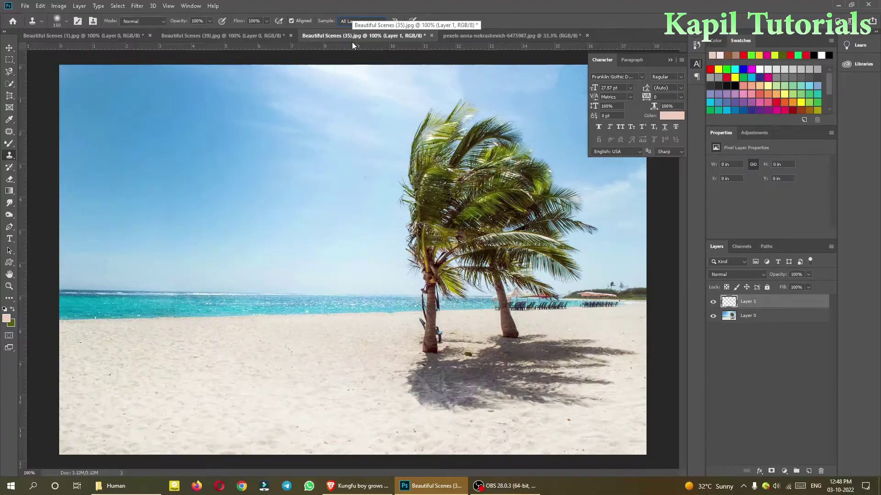
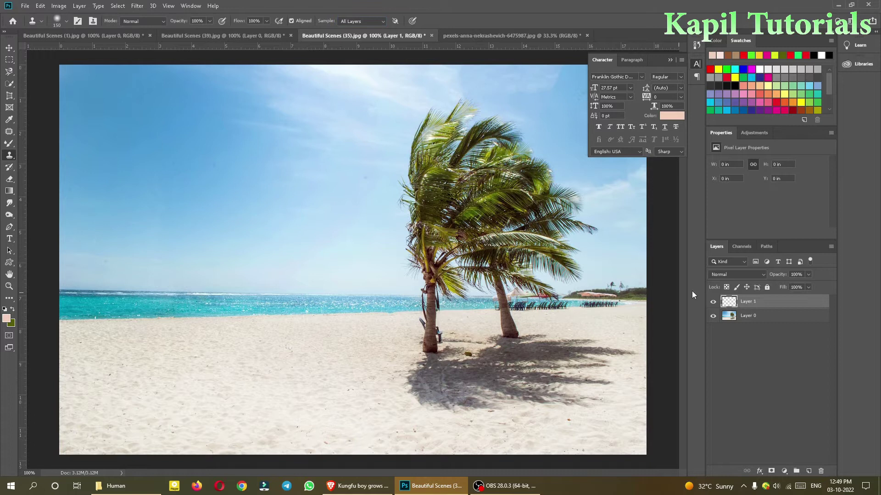
mouse_move(336, 342)
left_mouse_down()
mouse_move(266, 329)
mouse_move(245, 312)
mouse_move(201, 333)
left_mouse_up()
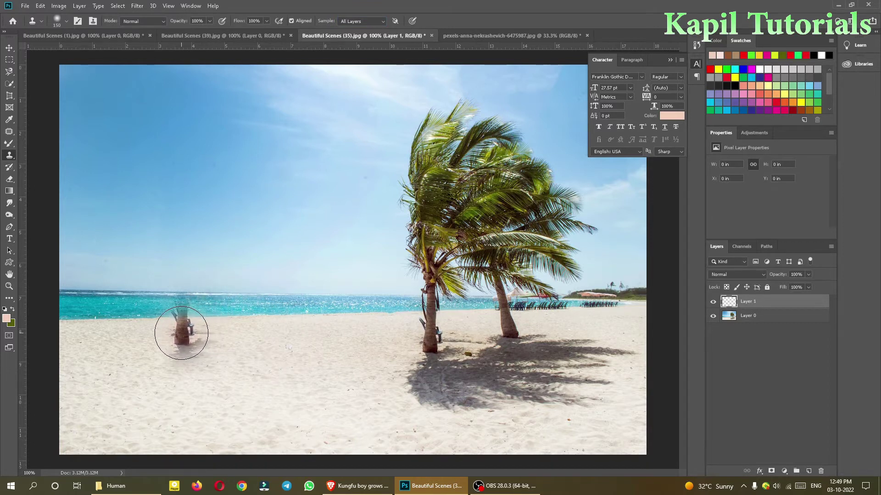
mouse_move(161, 315)
left_mouse_down()
mouse_move(177, 219)
mouse_move(226, 168)
mouse_move(253, 188)
mouse_move(203, 278)
mouse_move(230, 308)
mouse_move(262, 386)
mouse_move(312, 371)
mouse_move(280, 314)
mouse_move(220, 288)
mouse_move(220, 165)
mouse_move(234, 139)
mouse_move(173, 161)
mouse_move(159, 199)
mouse_move(227, 152)
mouse_move(269, 190)
mouse_move(257, 329)
mouse_move(233, 361)
mouse_move(177, 347)
mouse_move(151, 353)
mouse_move(170, 384)
mouse_move(262, 391)
mouse_move(288, 320)
left_mouse_up()
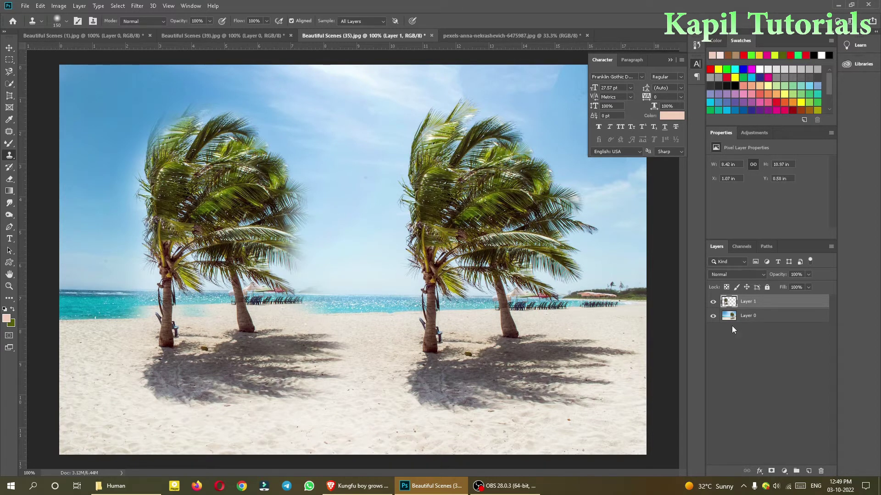
Hide and show Layer 0 and Layer 1 in turn to examine the cloned palms, and keep the sampling on All Layers.
left_click(714, 316)
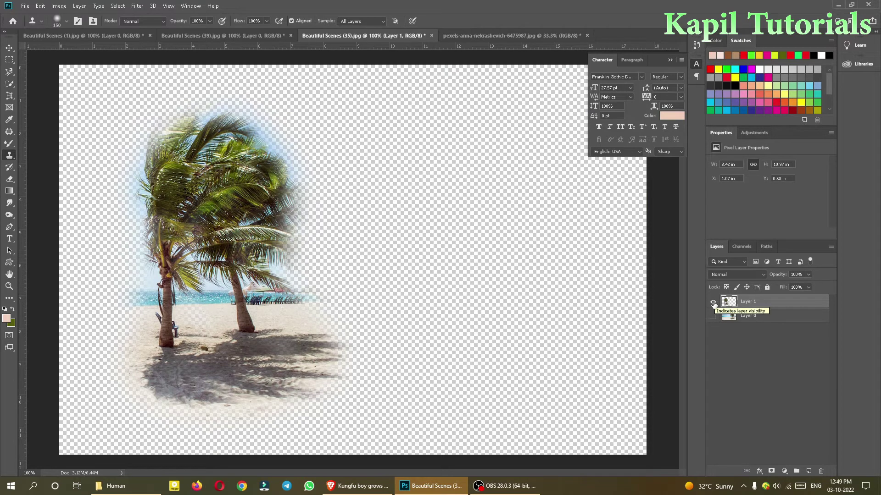
left_click(712, 315)
left_click(713, 301)
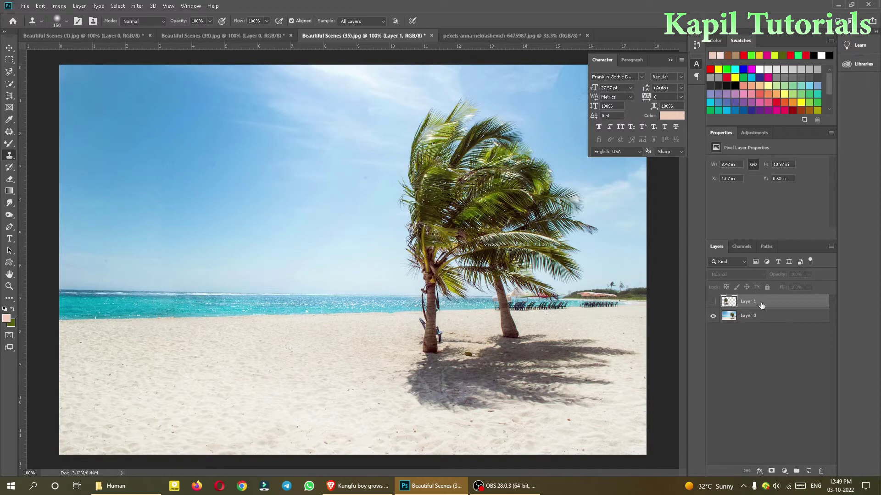
left_click(713, 303)
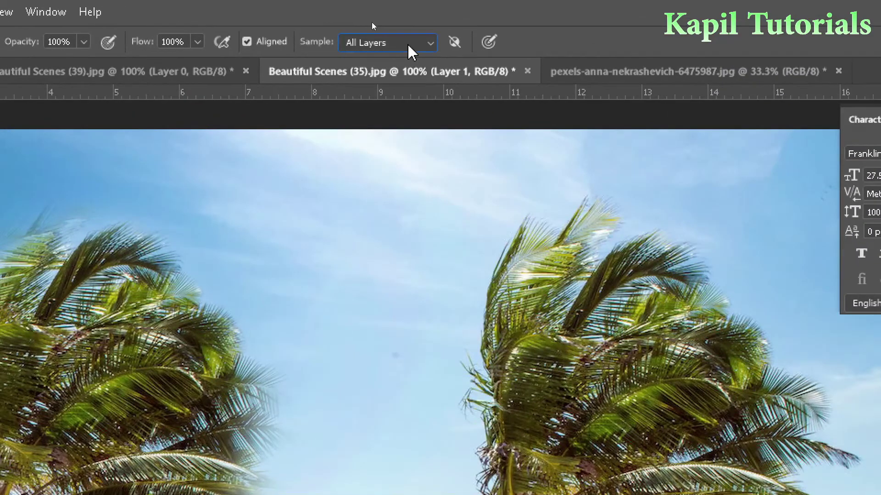
left_click(409, 45)
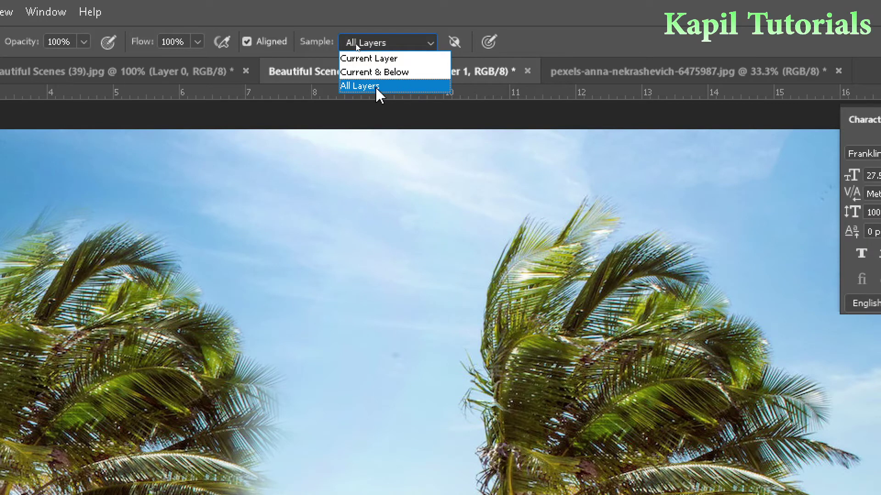
left_click(377, 87)
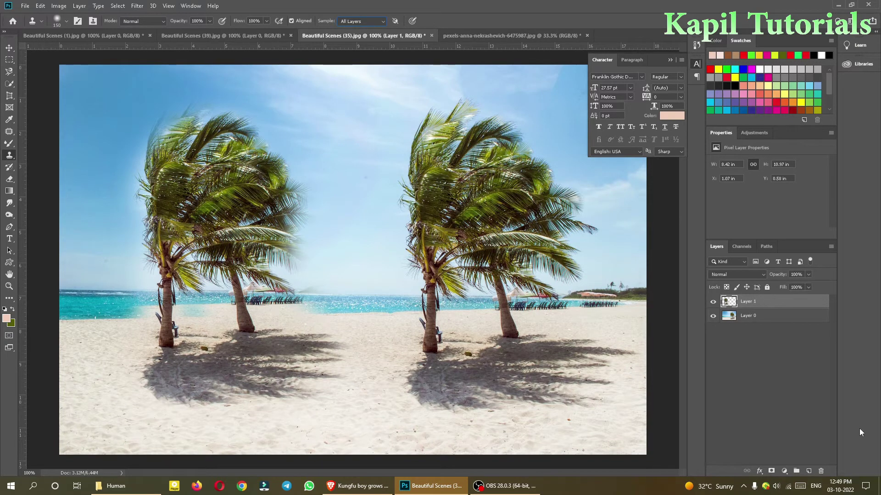
Delete Layer 1 with the cloned palms and add a fresh empty layer above Layer 0.
left_click(821, 471)
left_click(412, 181)
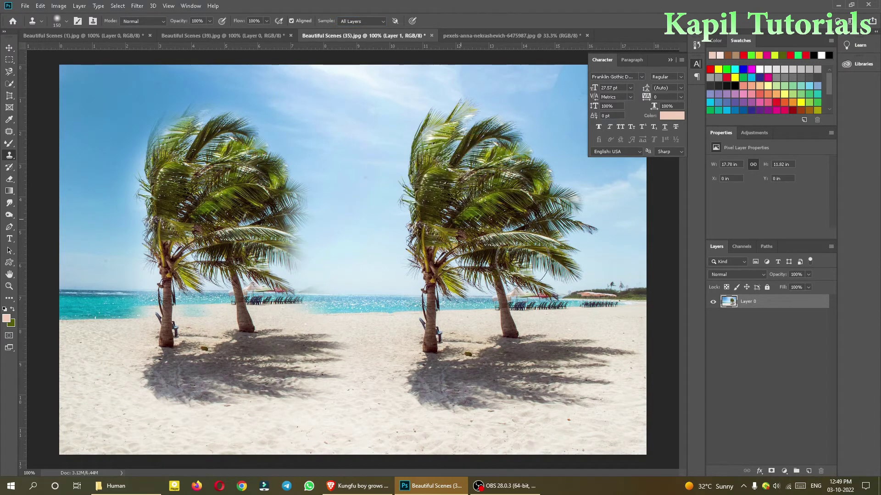
left_click(808, 471)
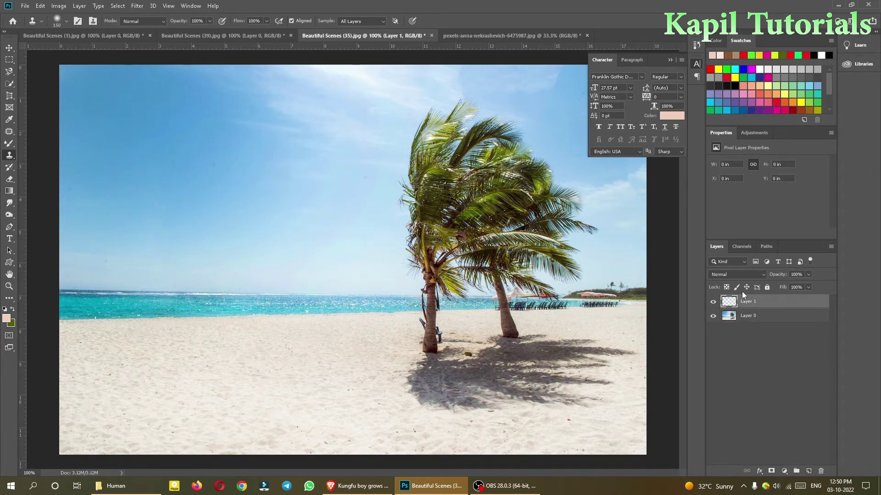
Try cloning from the palm fronds onto the left side of the beach on the new layer, and undo the stroke.
left_click(449, 229, "alt")
mouse_move(177, 315)
left_mouse_down()
mouse_move(205, 328)
mouse_move(186, 252)
mouse_move(257, 171)
mouse_move(231, 343)
mouse_move(209, 339)
left_mouse_up()
key("ctrl+z")
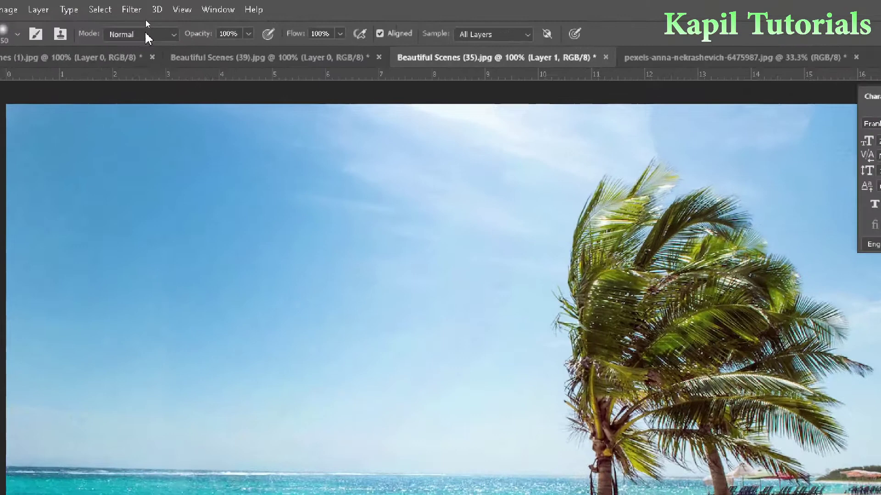
Close the blending mode choices without a change and delete the empty Layer 1.
left_click(145, 21)
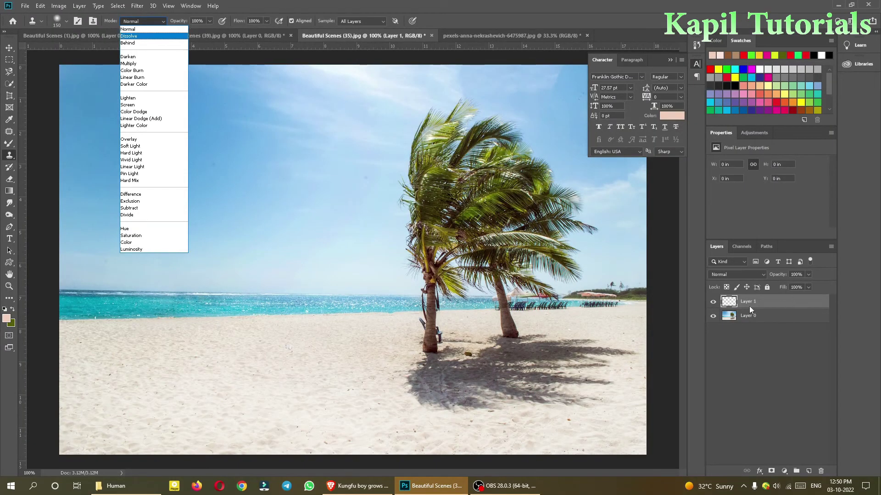
left_click(821, 474)
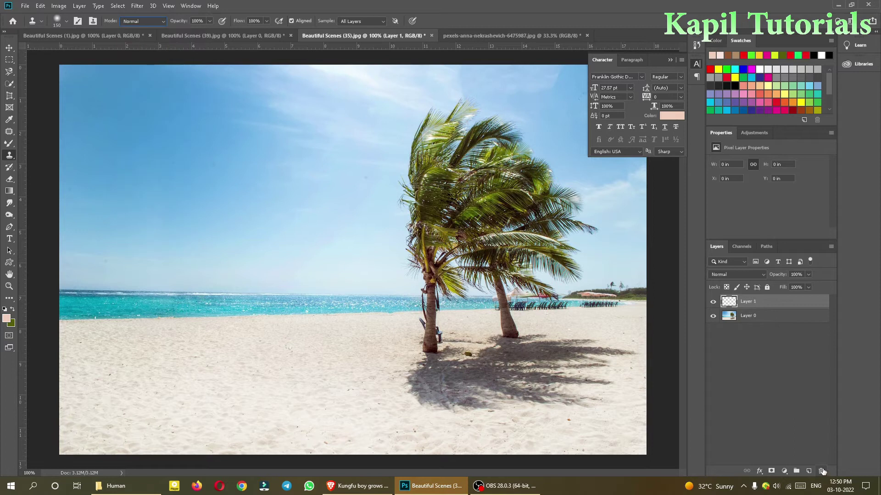
left_click(821, 474)
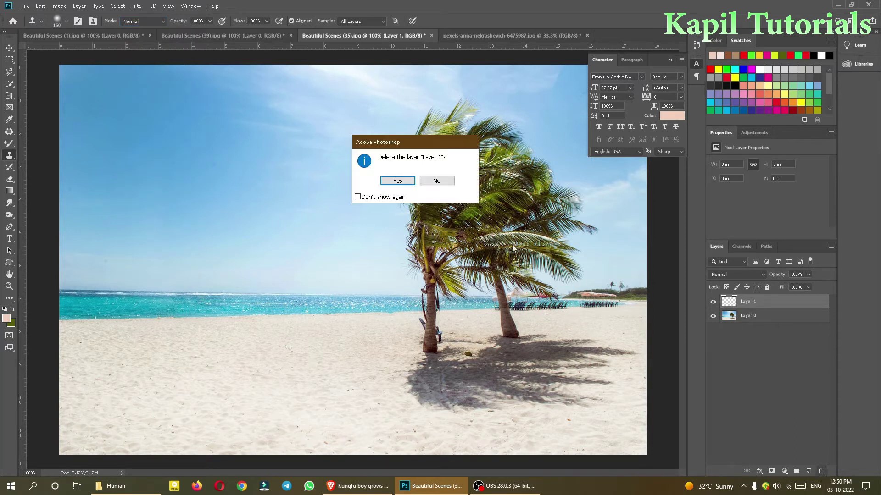
left_click(398, 184)
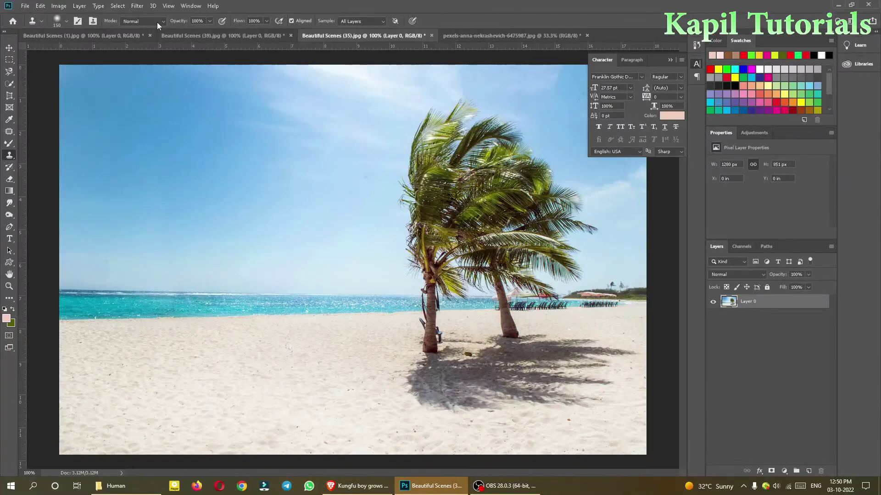
Try cloning the palms from the front trunk's base onto the left side of the beach in Dissolve mode, and undo the strokes.
left_click(157, 22)
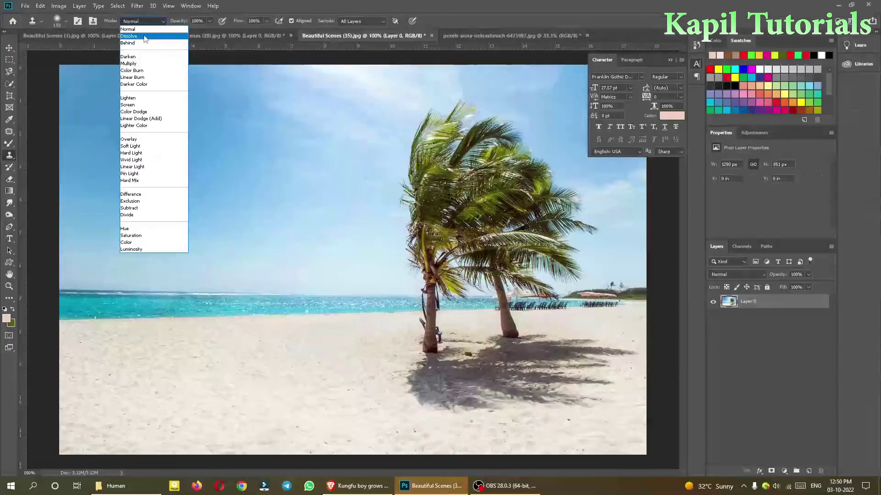
left_click(145, 36)
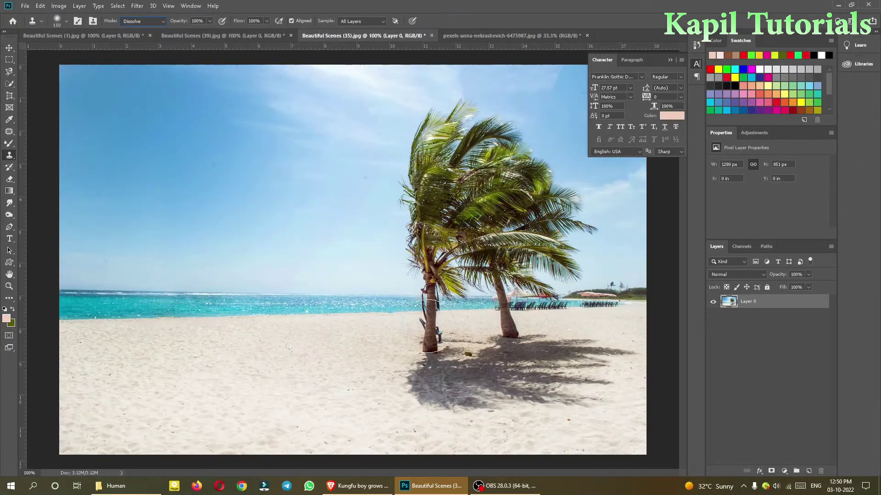
left_click(429, 345, "alt")
mouse_move(194, 340)
left_mouse_down()
mouse_move(195, 206)
mouse_move(231, 145)
mouse_move(275, 123)
mouse_move(215, 123)
mouse_move(177, 147)
mouse_move(168, 229)
mouse_move(194, 314)
mouse_move(195, 371)
mouse_move(215, 281)
mouse_move(255, 197)
mouse_move(301, 159)
mouse_move(329, 155)
mouse_move(323, 147)
mouse_move(232, 112)
mouse_move(226, 186)
mouse_move(275, 403)
mouse_move(325, 417)
mouse_move(357, 413)
left_mouse_up()
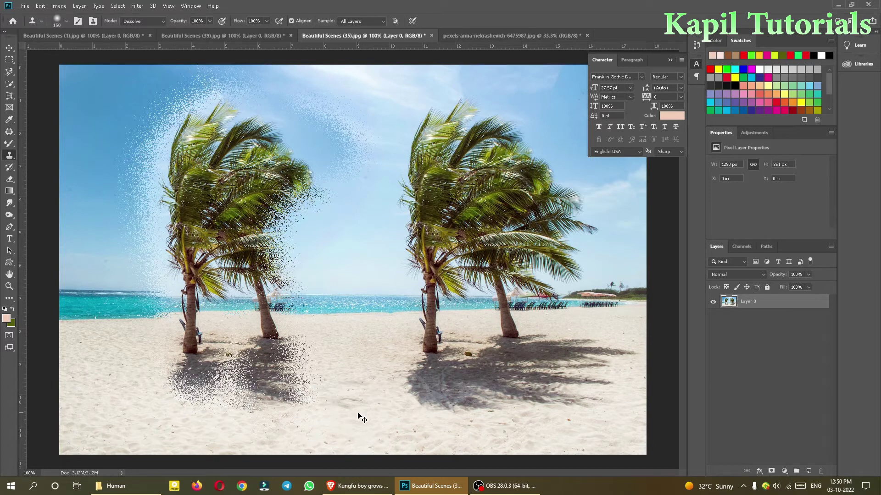
key("ctrl+z")
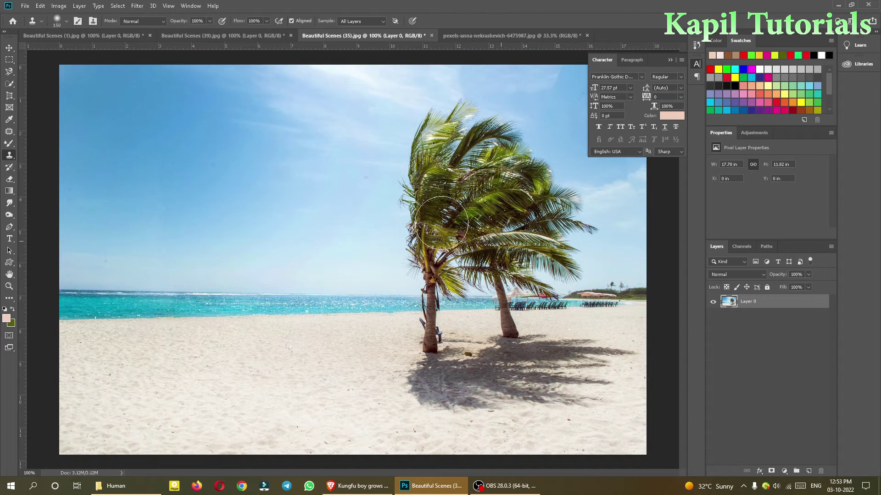
Try cloning the palms from the front trunk's base onto the left side of the beach in Multiply mode.
left_click(140, 20)
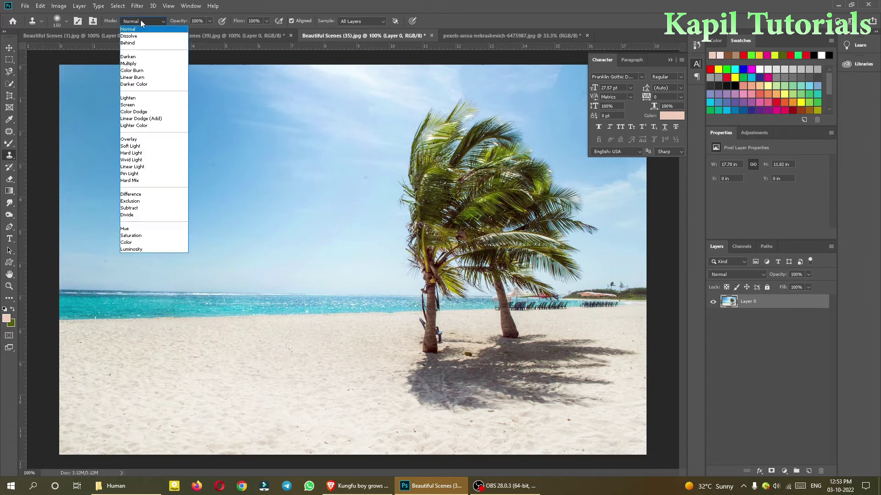
left_click(136, 63)
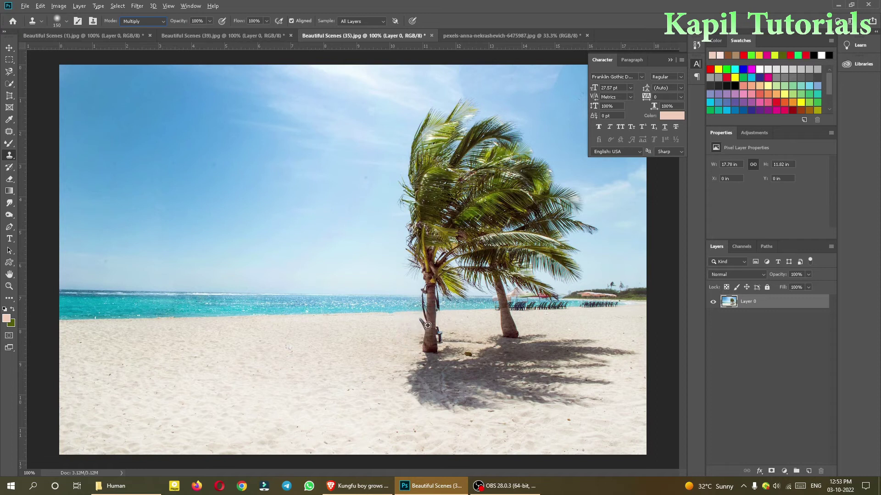
left_click(429, 340, "alt")
mouse_move(174, 342)
left_mouse_down()
mouse_move(181, 237)
mouse_move(251, 130)
mouse_move(148, 253)
mouse_move(167, 355)
mouse_move(217, 277)
mouse_move(255, 332)
mouse_move(268, 381)
mouse_move(145, 380)
mouse_move(145, 366)
mouse_move(198, 334)
mouse_move(282, 347)
mouse_move(240, 233)
mouse_move(263, 353)
left_mouse_up()
Try cloning the palms onto the left side of the beach in Color Burn mode, and revert the image.
left_click(133, 21)
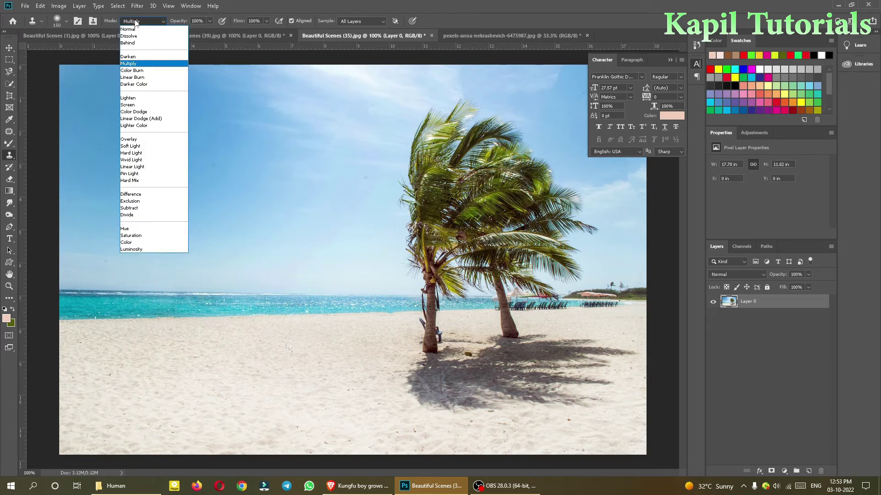
left_click(131, 71)
mouse_move(202, 289)
left_mouse_down()
mouse_move(186, 345)
mouse_move(183, 171)
mouse_move(187, 314)
mouse_move(224, 162)
mouse_move(273, 154)
mouse_move(257, 269)
mouse_move(229, 276)
mouse_move(256, 176)
mouse_move(214, 140)
mouse_move(172, 155)
mouse_move(237, 133)
mouse_move(254, 137)
mouse_move(266, 209)
mouse_move(255, 289)
mouse_move(264, 351)
left_mouse_up()
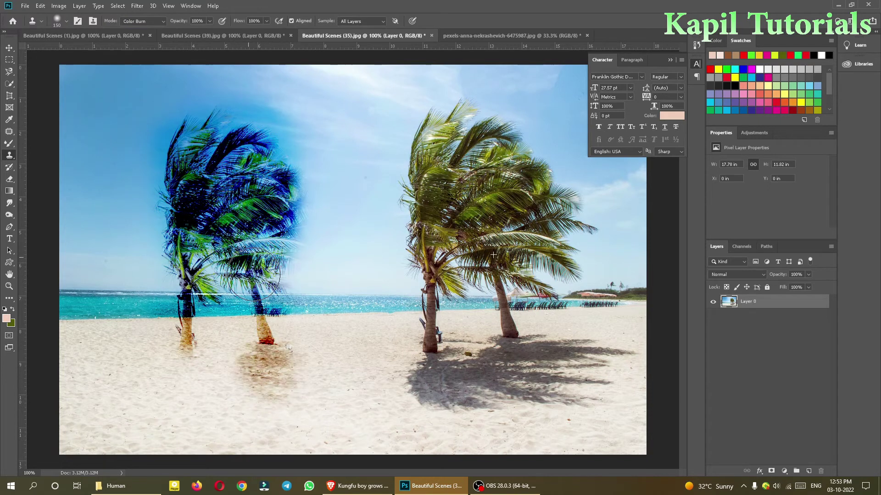
key("F12")
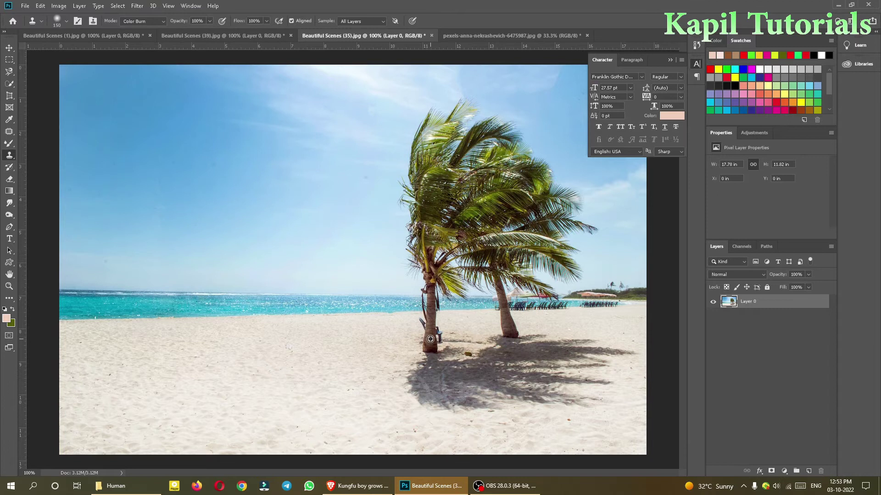
Try cloning the palms onto the left side of the beach in Linear Burn mode, and undo the stroke.
left_click(133, 21)
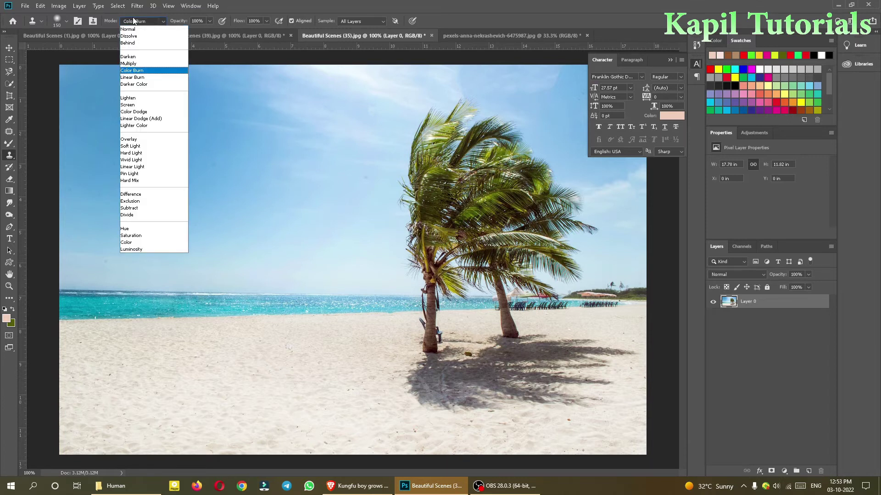
left_click(133, 77)
mouse_move(158, 295)
left_mouse_down()
mouse_move(206, 140)
mouse_move(260, 200)
mouse_move(211, 329)
left_mouse_up()
key("ctrl+z")
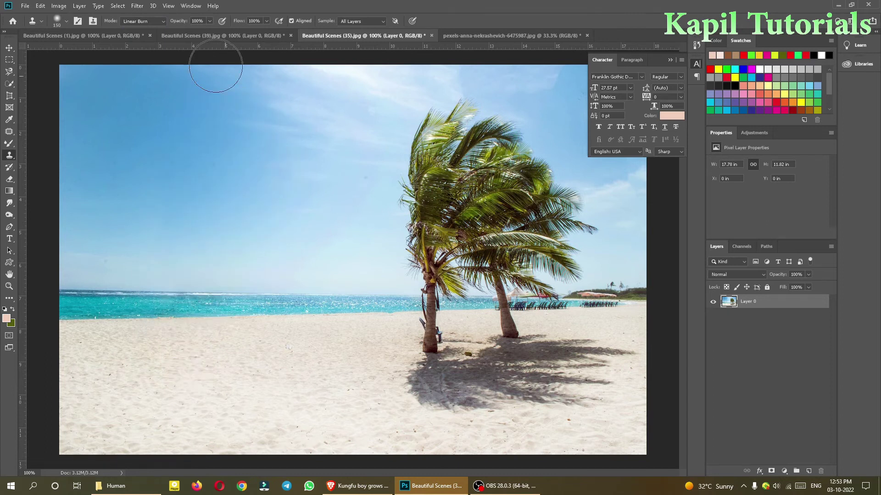
Try cloning the palms from the front trunk's base onto the left side of the beach in Soft Light mode, and undo the last stroke.
left_click(142, 21)
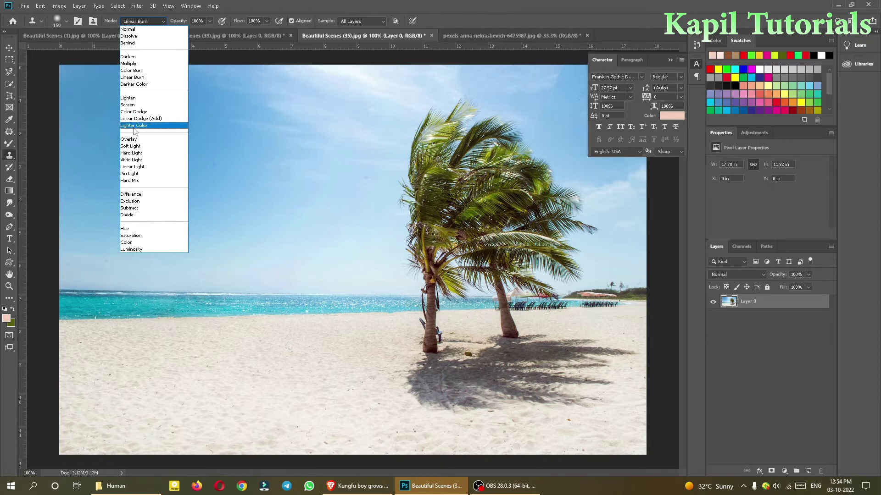
left_click(130, 146)
left_click(131, 140)
key("ctrl+z")
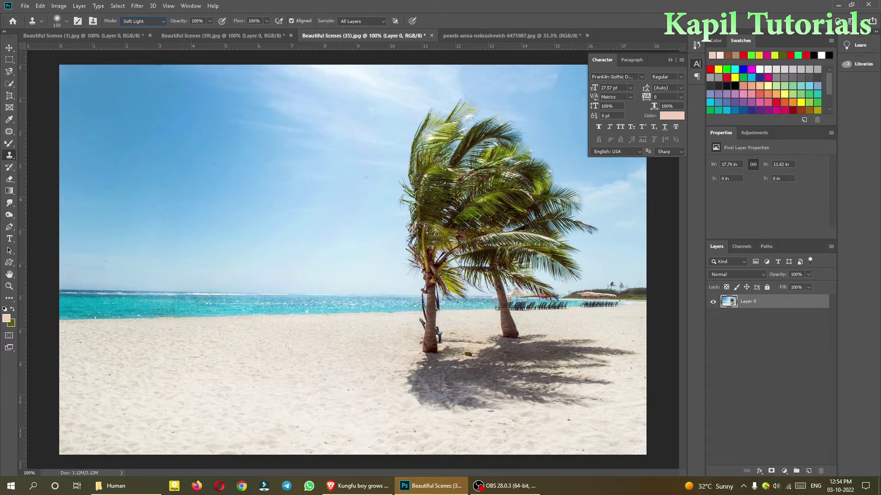
left_click(432, 330, "alt")
mouse_move(202, 338)
left_mouse_down()
mouse_move(194, 321)
mouse_move(196, 249)
mouse_move(211, 161)
mouse_move(241, 175)
mouse_move(256, 267)
mouse_move(264, 165)
mouse_move(173, 216)
left_mouse_up()
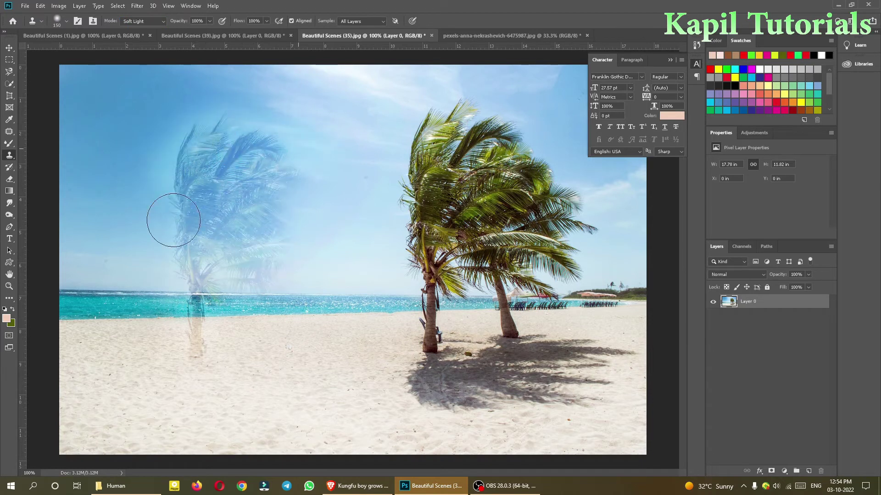
left_click_drag(202, 349, 202, 377)
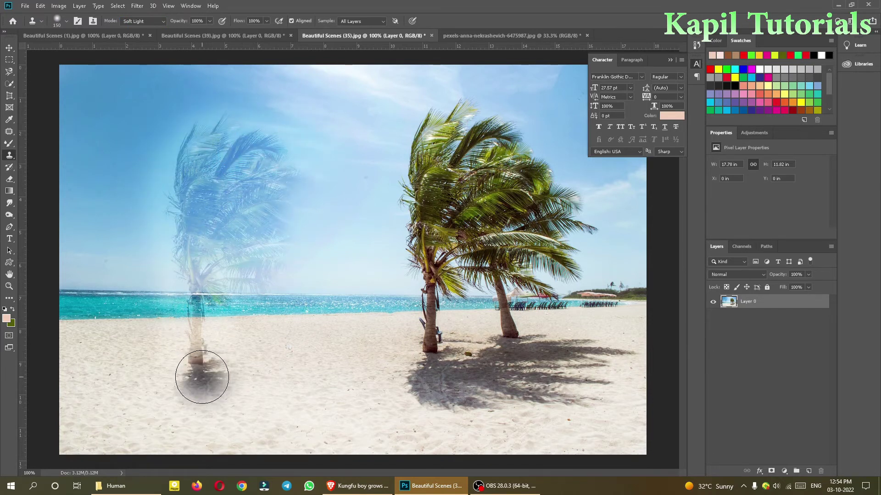
key("ctrl+z")
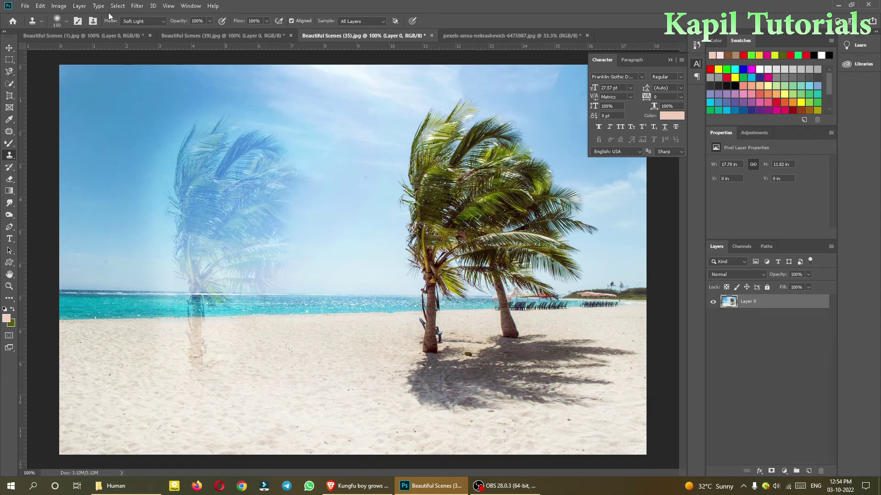
Try cloning the palms over the left side of the beach in Hue mode, and undo all the strokes there.
left_click(140, 21)
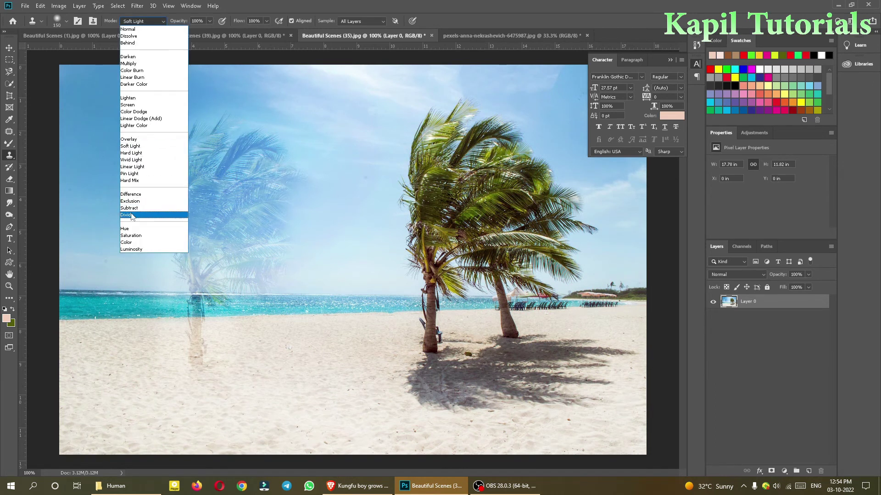
left_click(130, 229)
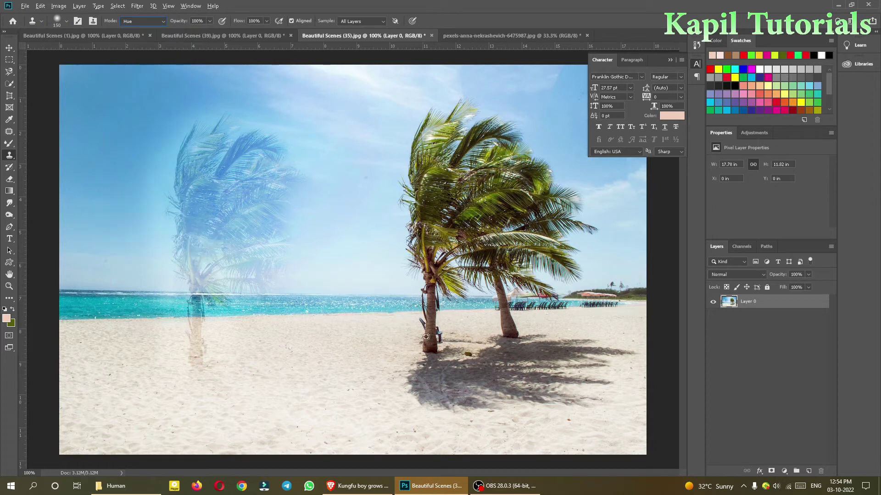
mouse_move(185, 338)
left_mouse_down()
mouse_move(230, 176)
mouse_move(281, 100)
mouse_move(187, 196)
mouse_move(202, 134)
mouse_move(164, 329)
mouse_move(227, 277)
left_mouse_up()
mouse_move(269, 366)
left_mouse_down()
mouse_move(331, 327)
mouse_move(387, 308)
left_mouse_up()
key("ctrl+z")
key("ctrl+z")
key("ctrl+z")
key("ctrl+z")
key("ctrl+z")
Try cloning the palms onto the left side of the beach in Saturation mode, and revert the image.
left_click(137, 21)
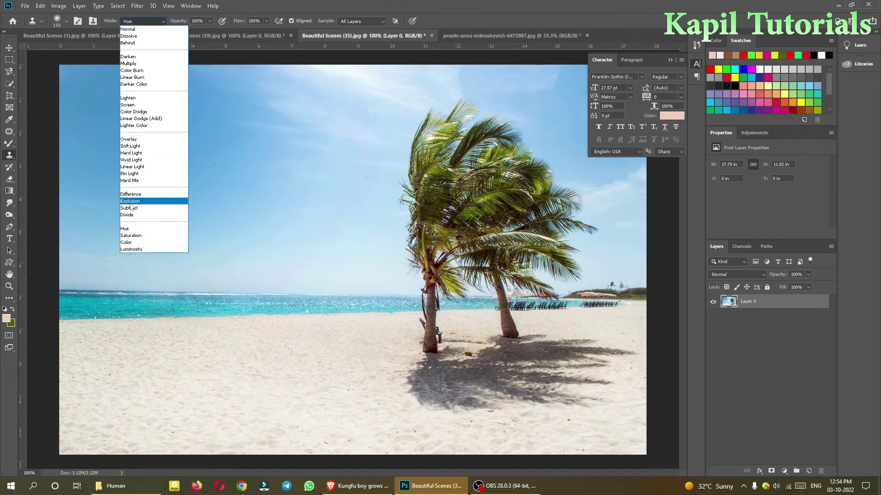
left_click(130, 235)
mouse_move(179, 352)
left_mouse_down()
mouse_move(175, 294)
mouse_move(194, 204)
mouse_move(230, 143)
mouse_move(187, 192)
mouse_move(237, 130)
left_mouse_up()
mouse_move(186, 371)
left_mouse_down()
mouse_move(263, 157)
mouse_move(247, 413)
mouse_move(144, 287)
mouse_move(151, 141)
mouse_move(206, 313)
mouse_move(161, 274)
mouse_move(237, 340)
left_mouse_up()
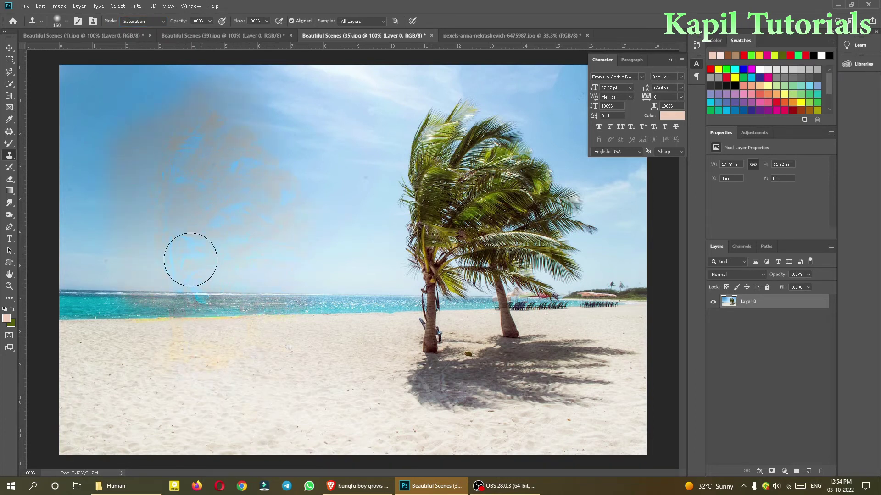
left_click_drag(246, 291, 226, 307)
key("F12")
Try cloning the palms from the front trunk onto the left side of the beach in Color mode, and undo the stroke.
left_click(138, 22)
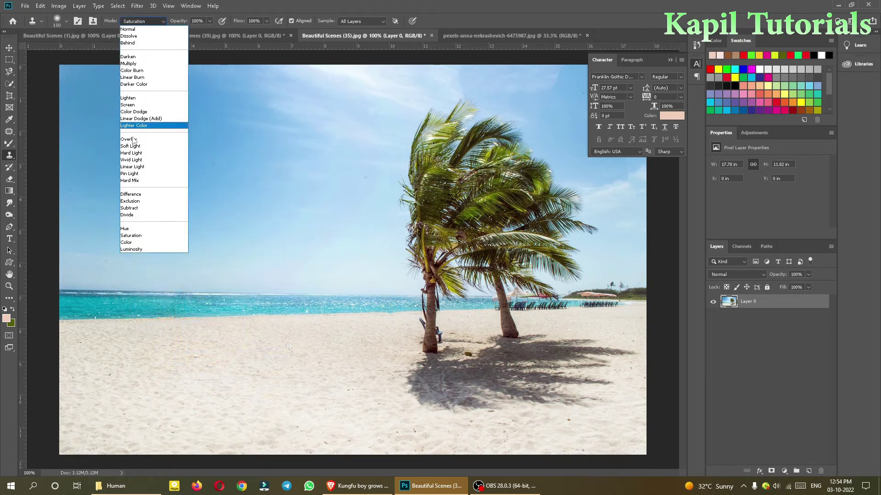
left_click(130, 242)
left_click(430, 317, "alt")
mouse_move(177, 338)
left_mouse_down()
mouse_move(222, 144)
mouse_move(179, 157)
mouse_move(187, 313)
left_mouse_up()
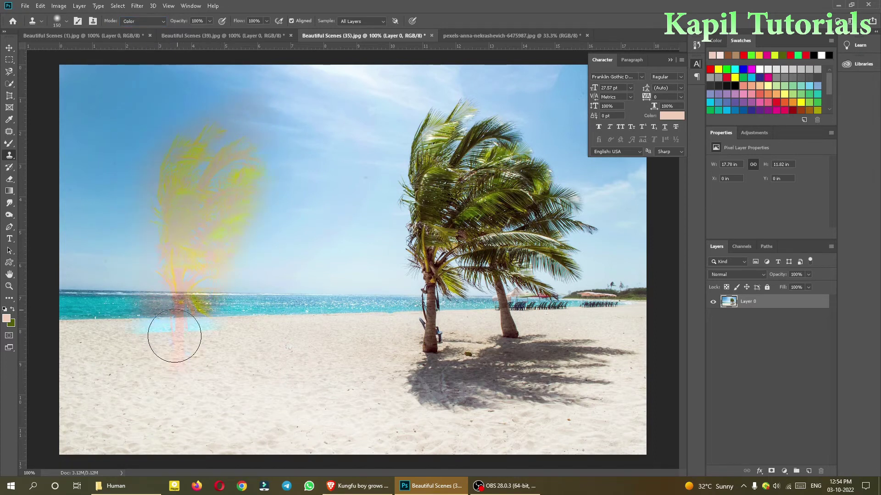
key("ctrl+z")
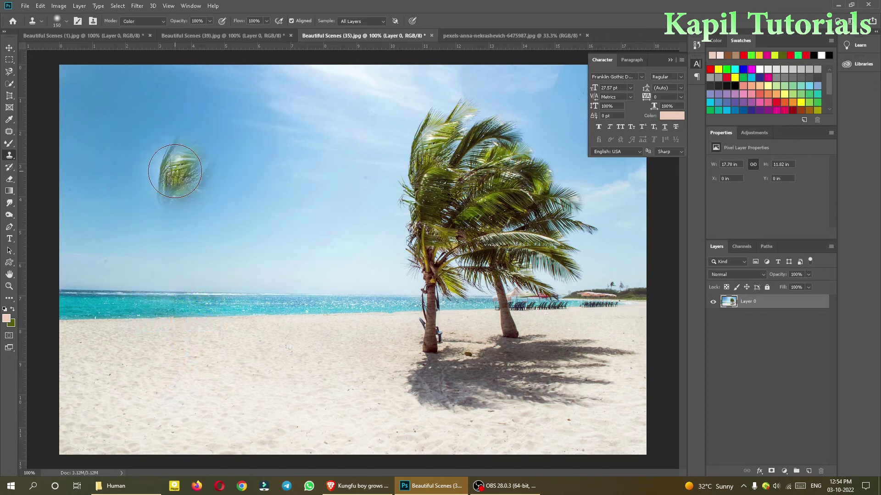
Set the Clone Stamp's blending mode to Normal.
left_click(140, 21)
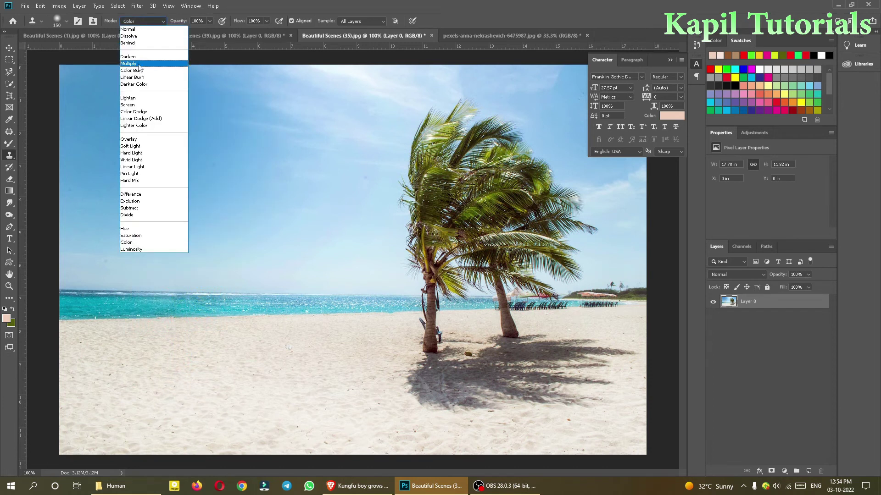
left_click(128, 29)
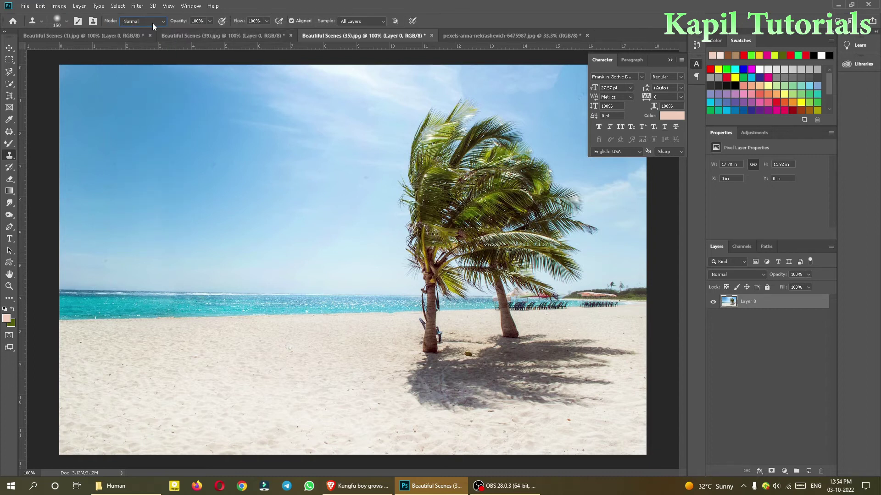
left_click(210, 35)
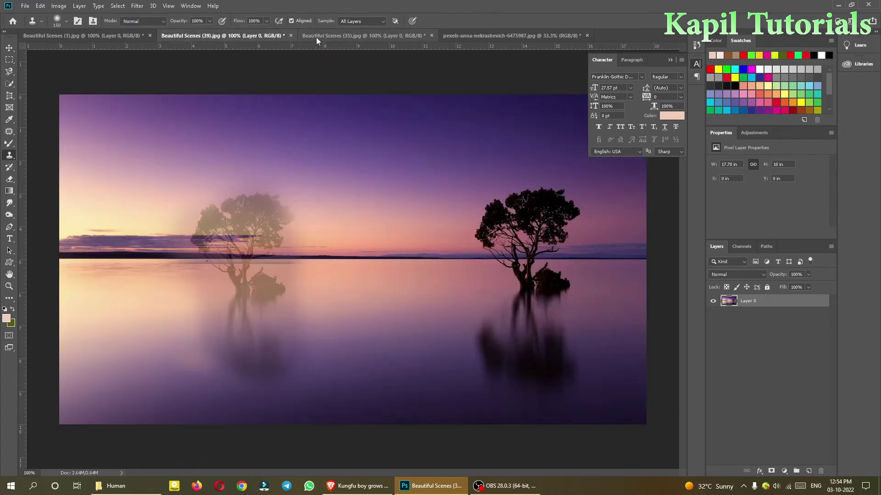
left_click(315, 37)
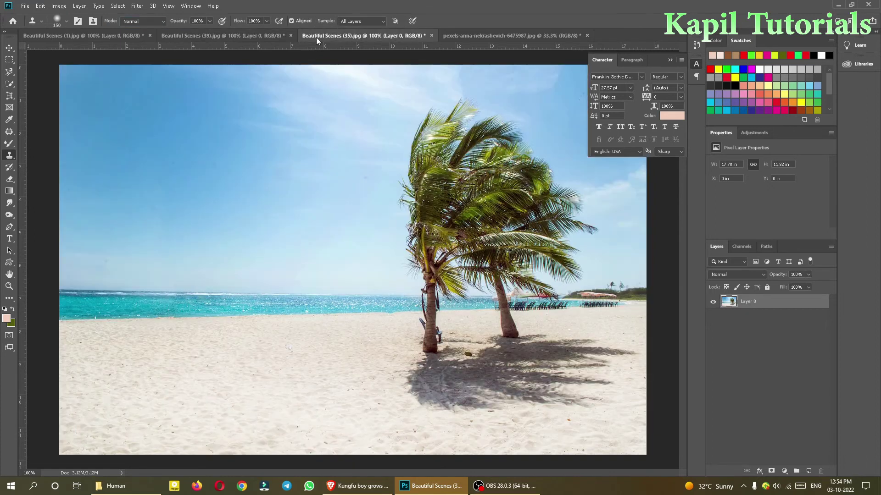
Switch to the portrait photo and convert its locked Background into a regular layer named Layer 0.
left_click(463, 36)
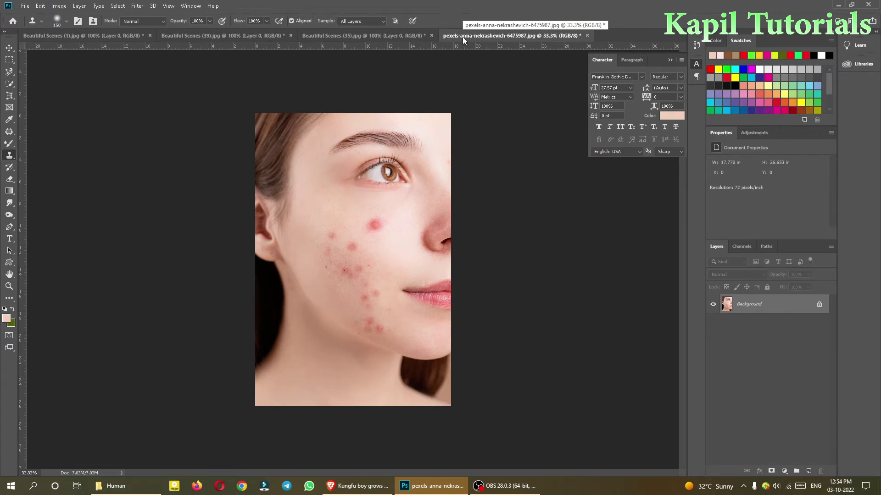
double_click(744, 304)
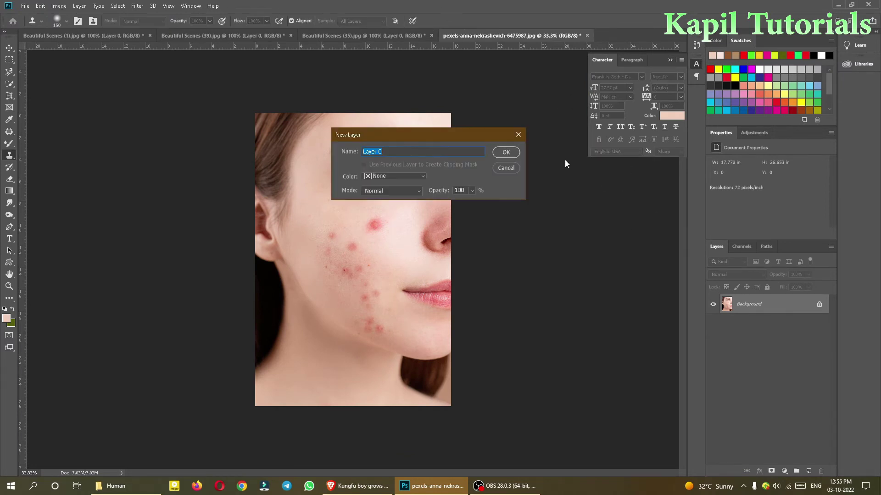
left_click(512, 156)
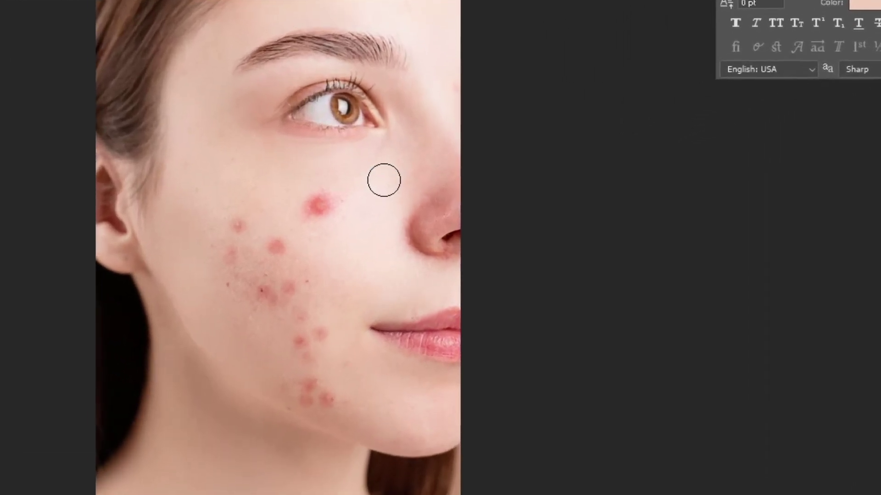
Sample clean skin beside the nose and clone it over the large red blemish below the eye.
mouse_move(364, 177)
left_mouse_down()
mouse_move(366, 200)
mouse_move(359, 197)
left_mouse_up()
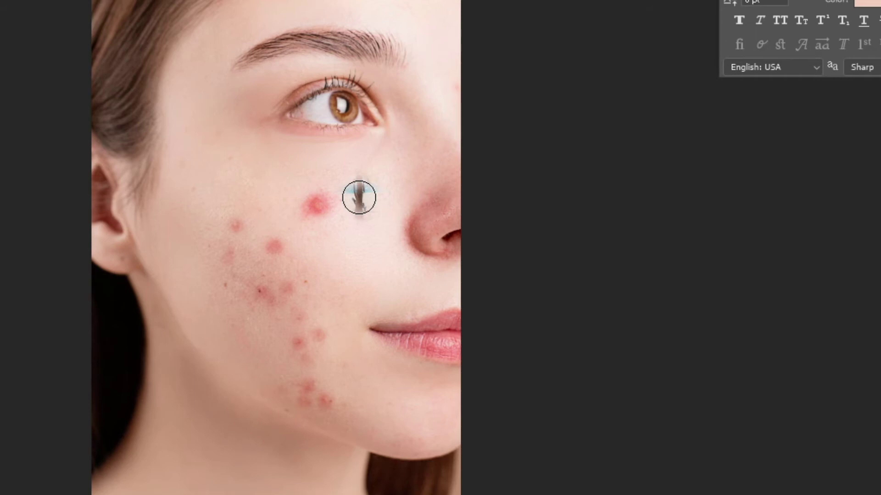
left_click_drag(359, 197, 359, 197)
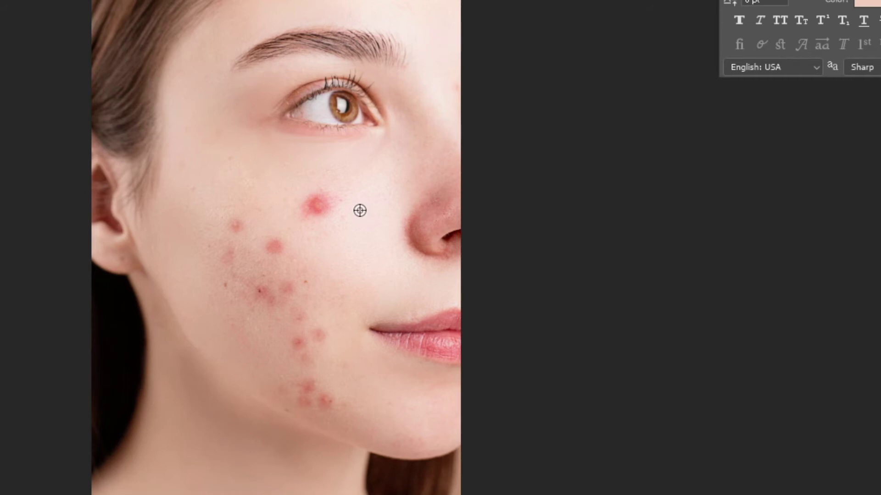
key("v")
key("j")
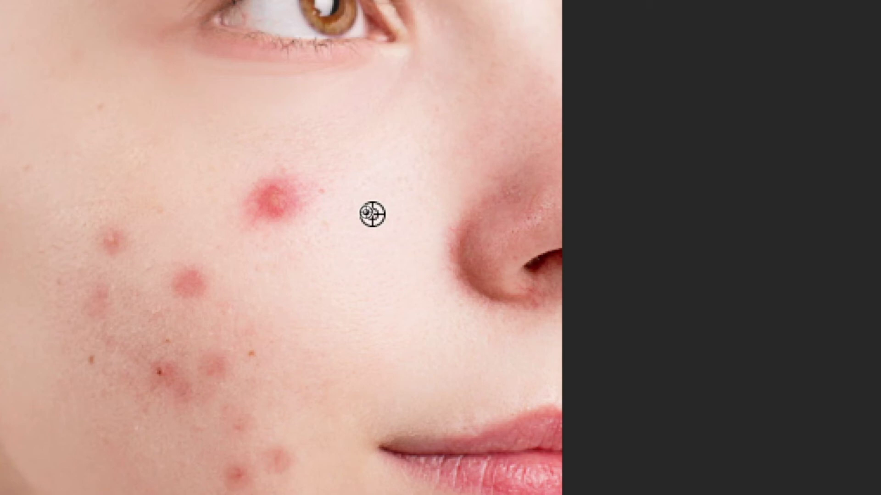
left_click(372, 214, "alt")
left_click(277, 205)
Enlarge the brush to 200 px and clone nearby clean skin over several blemishes across the middle of the cheek.
key("bracketright")
key("bracketright")
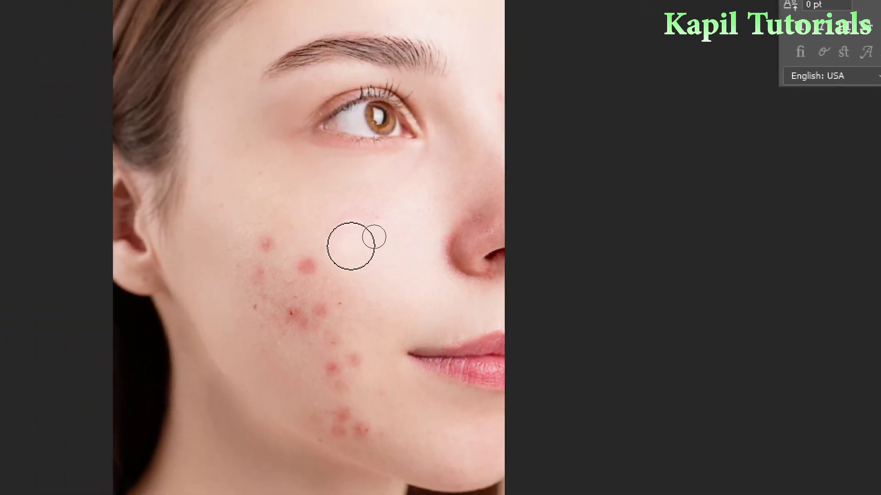
left_click(350, 246, "alt")
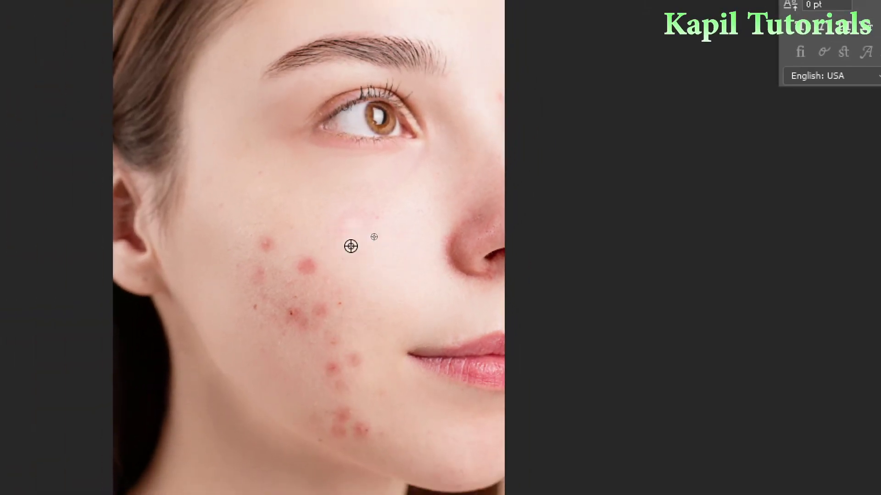
left_click(306, 264)
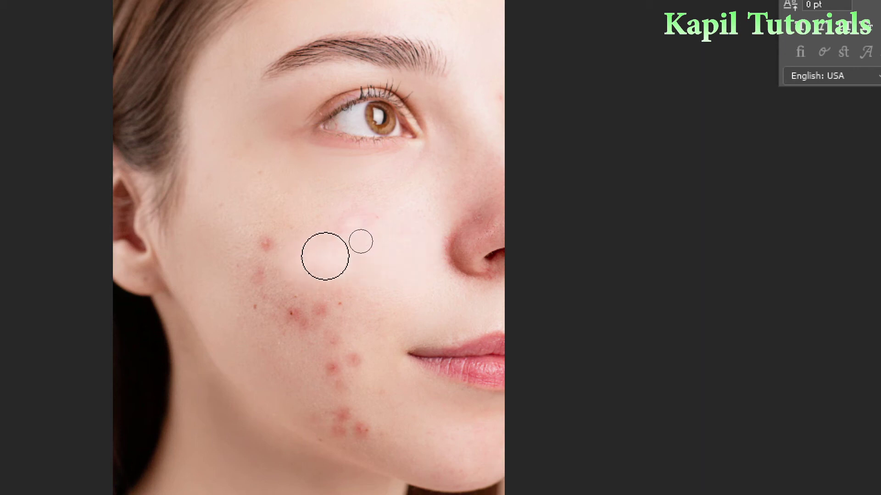
left_click(293, 206, "alt")
left_click(263, 240)
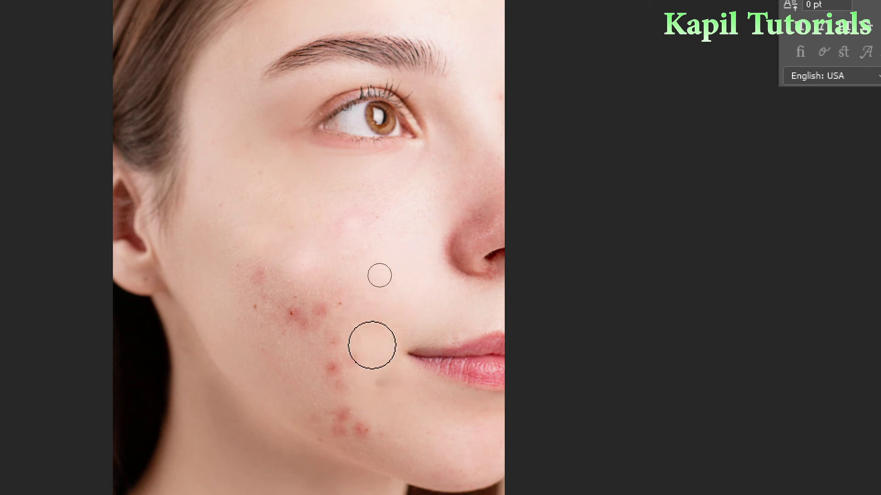
left_click(338, 280, "alt")
left_click(304, 317)
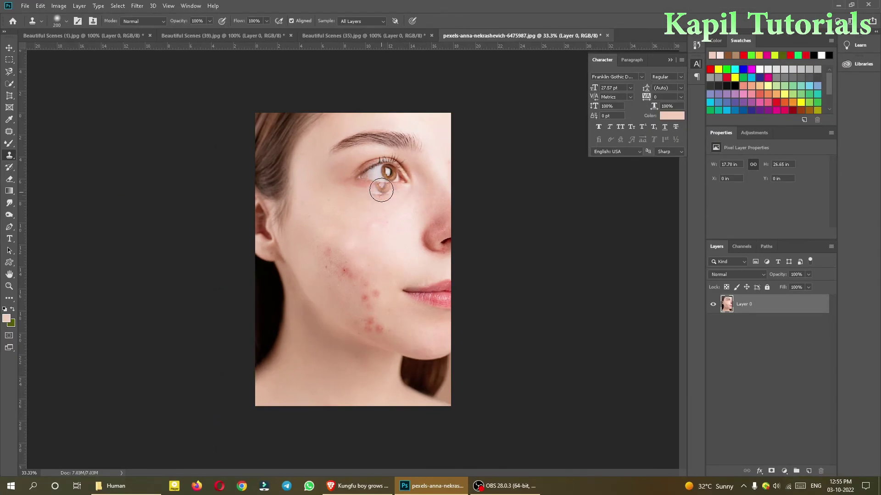
Sample the woman's eye and clone a complete copy of it onto the cheek below.
left_click(384, 176, "alt")
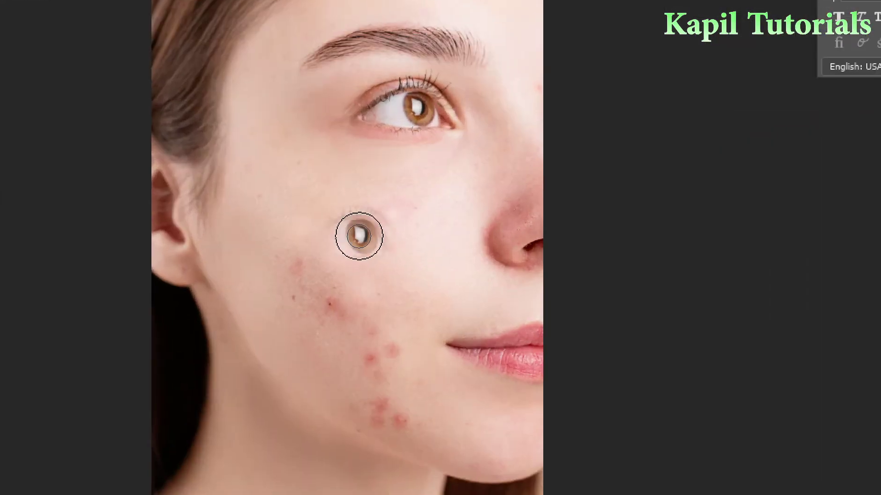
mouse_move(360, 238)
left_mouse_down()
mouse_move(391, 236)
mouse_move(343, 226)
mouse_move(317, 232)
mouse_move(307, 251)
mouse_move(407, 261)
mouse_move(372, 232)
mouse_move(324, 222)
left_mouse_up()
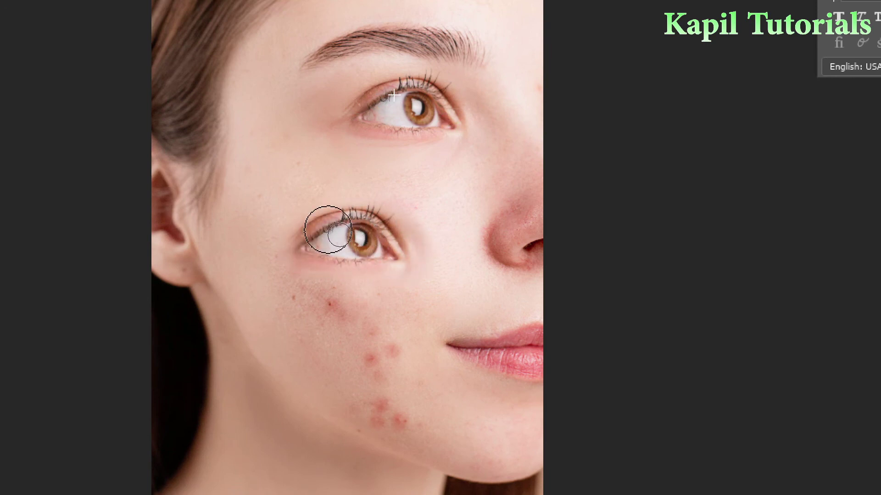
key("v")
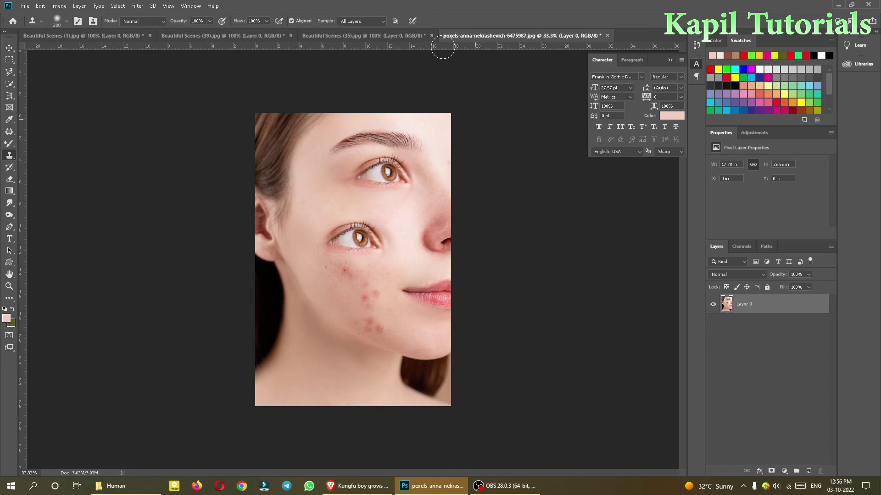
Switch to the Beautiful Scenes (1).jpg document with the beach chairs and mountain.
left_click(365, 34)
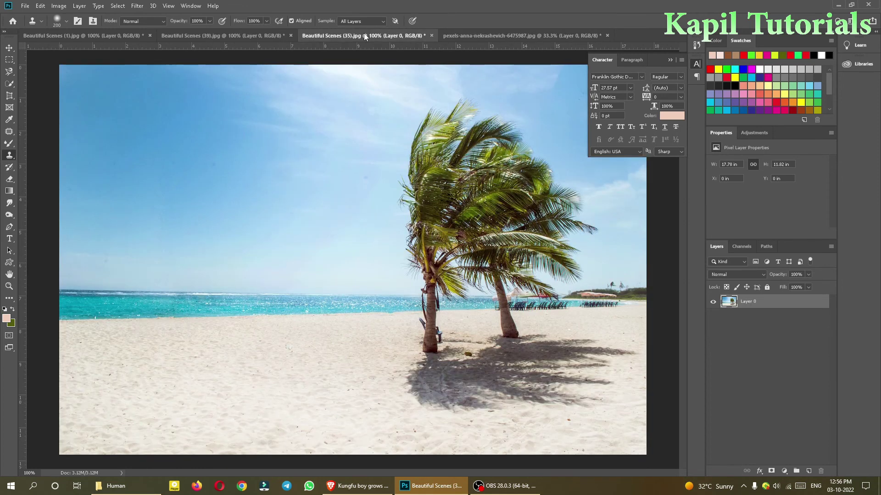
left_click(255, 34)
left_click(107, 37)
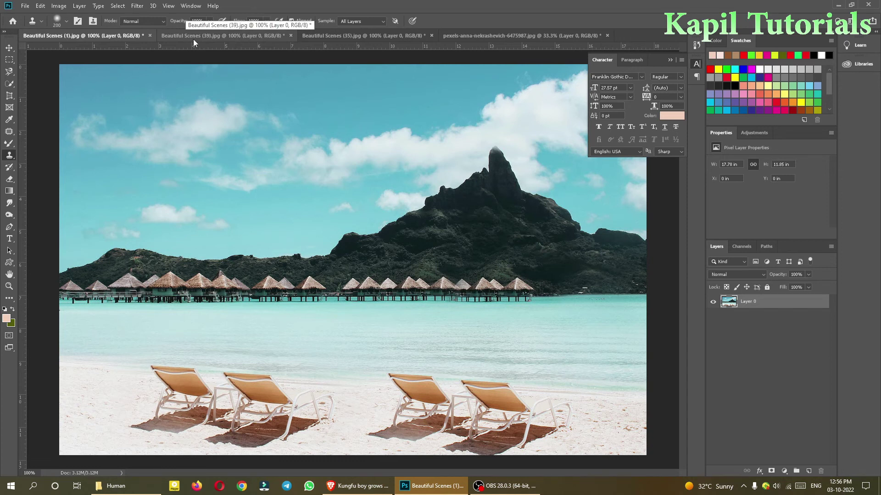
Activate the Pattern Stamp tool and choose the dark blue-purple wave pattern.
right_click(7, 158)
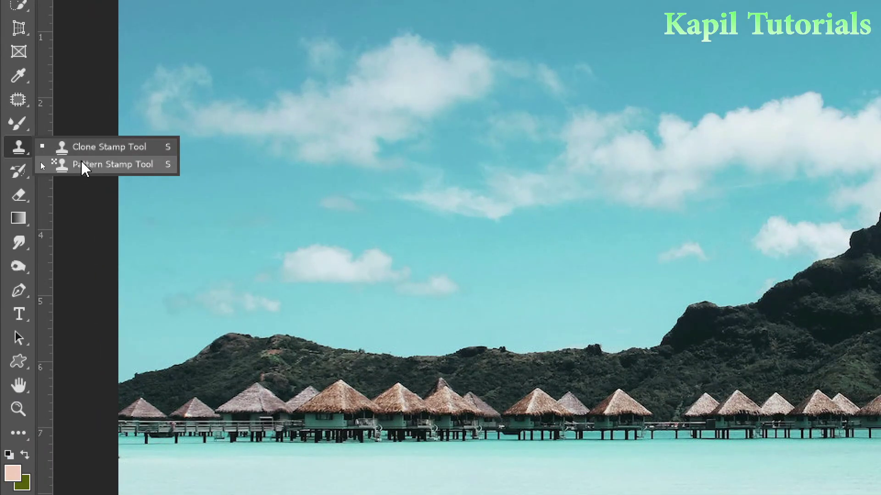
left_click(82, 163)
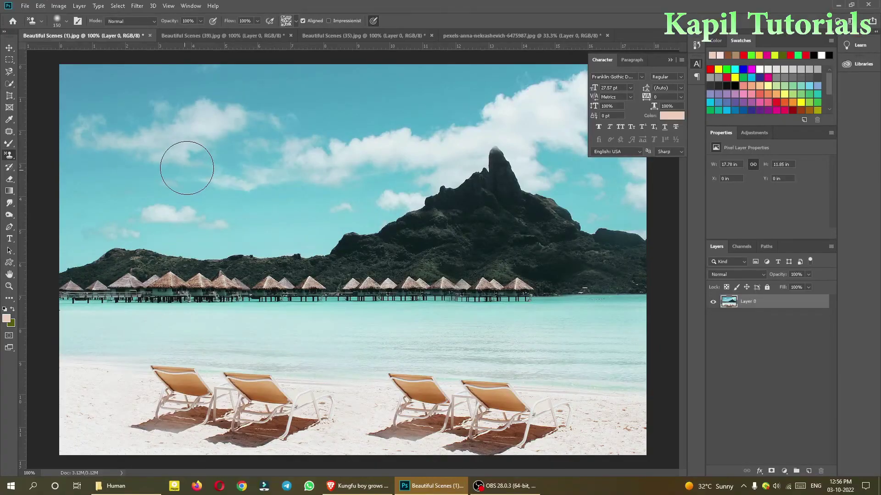
left_click(296, 21)
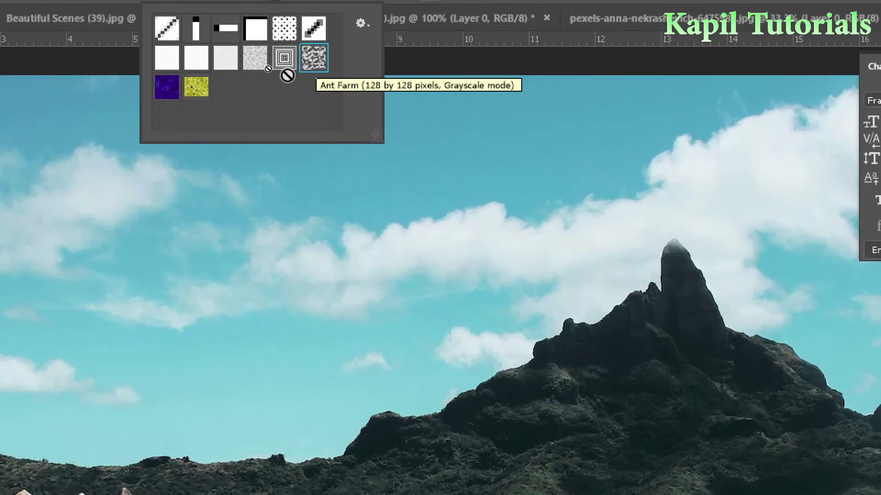
left_click(164, 91)
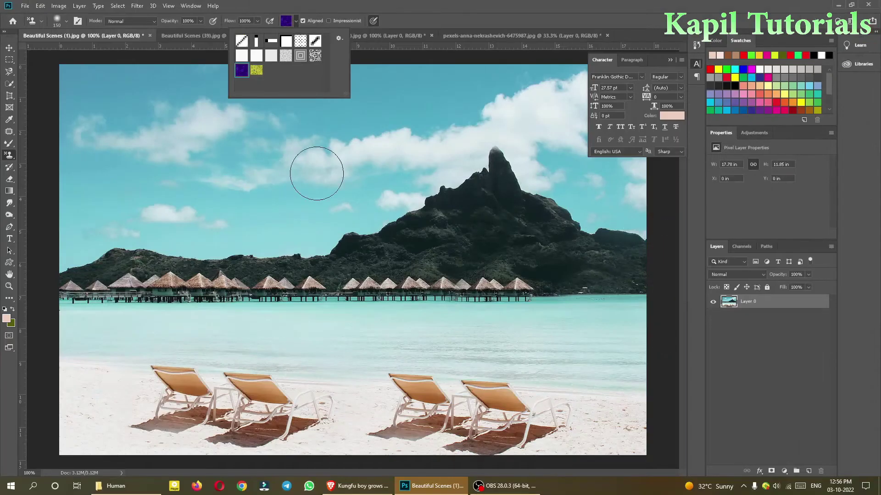
Try painting the dark blue-purple pattern across the sea behind the beach chairs and undo the stroke.
mouse_move(395, 329)
left_mouse_down()
mouse_move(74, 322)
mouse_move(654, 340)
mouse_move(579, 347)
mouse_move(588, 333)
mouse_move(624, 324)
mouse_move(669, 350)
left_mouse_up()
key("ctrl+shift+s")
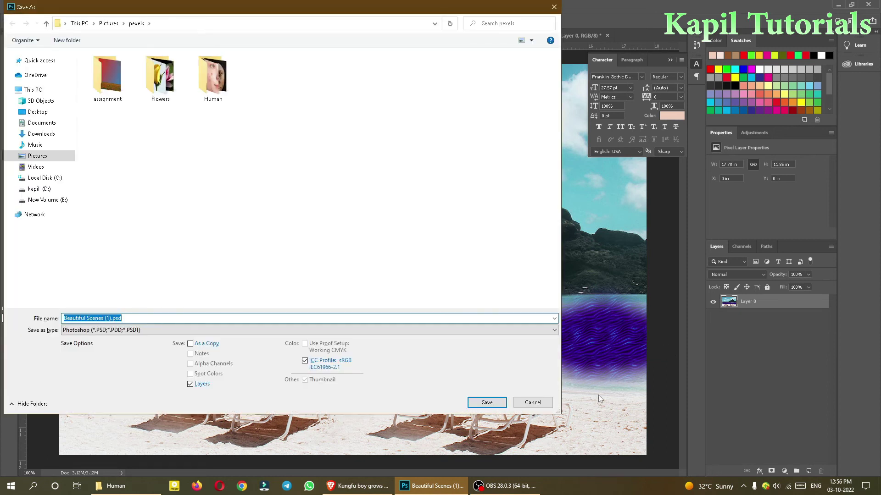
left_click(533, 402)
key("ctrl+z")
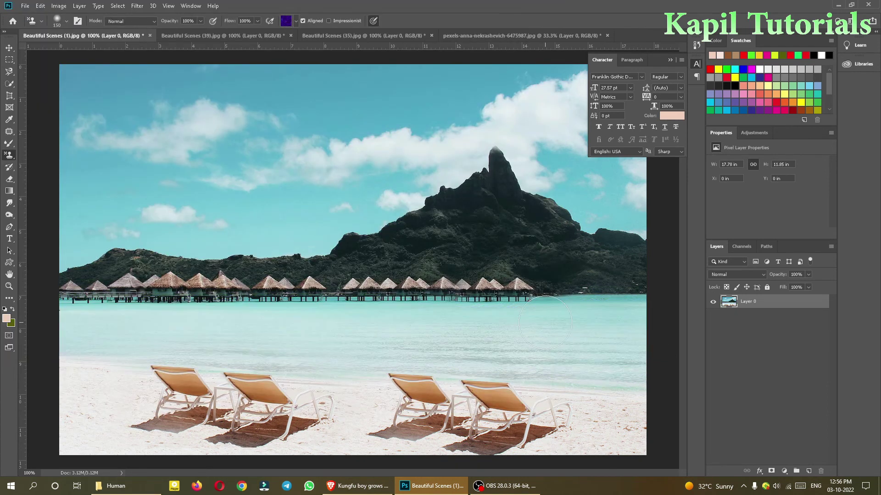
Select the whole sky above the mountain with the Quick Selection tool and return to the Pattern Stamp tool.
left_click(9, 84)
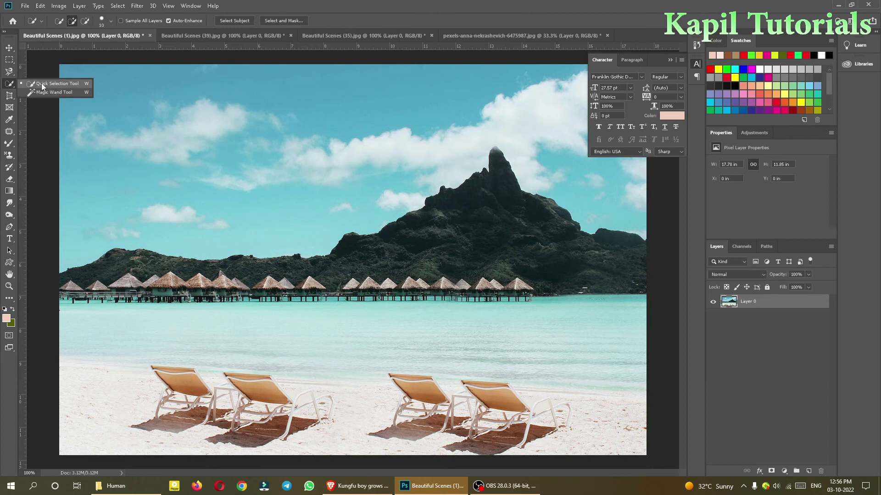
mouse_move(70, 320)
left_mouse_down()
mouse_move(275, 317)
mouse_move(452, 341)
left_mouse_up()
key("ctrl+d")
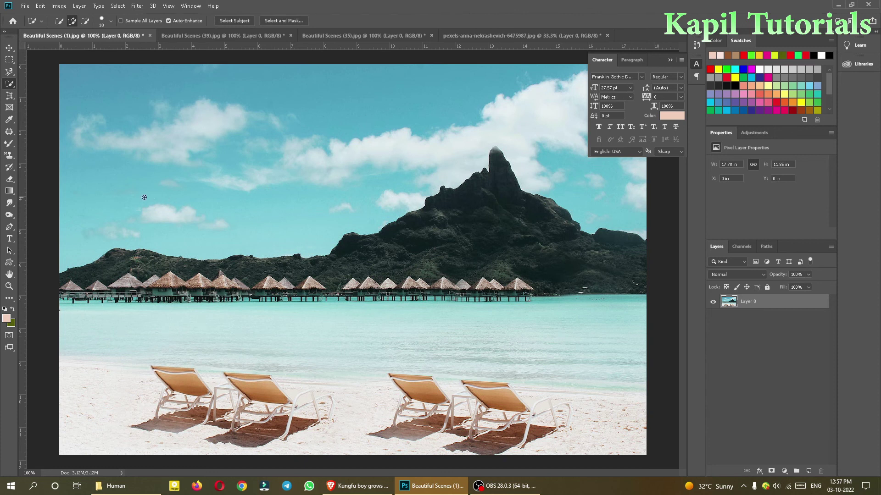
left_click_drag(192, 226, 174, 136)
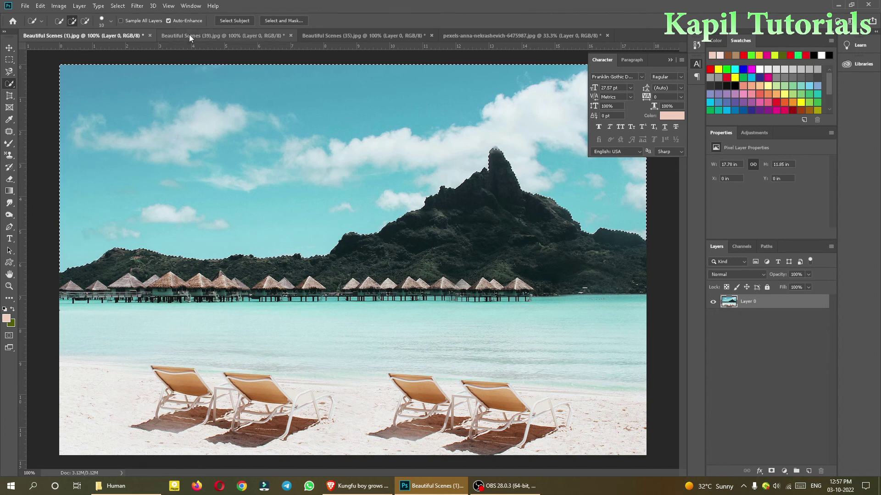
left_click(11, 156)
left_click(49, 164)
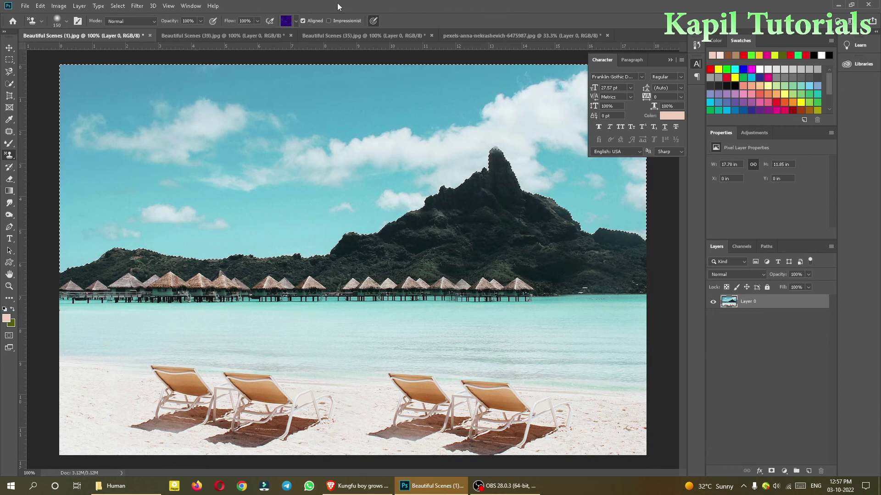
Try painting the pattern over the selected sky at 100% opacity and undo it.
mouse_move(114, 205)
left_mouse_down()
mouse_move(209, 177)
mouse_move(375, 143)
mouse_move(112, 129)
mouse_move(63, 105)
mouse_move(231, 85)
mouse_move(122, 121)
mouse_move(77, 191)
mouse_move(72, 242)
mouse_move(275, 233)
mouse_move(399, 206)
mouse_move(520, 136)
mouse_move(238, 188)
mouse_move(260, 159)
mouse_move(568, 100)
mouse_move(213, 68)
mouse_move(545, 97)
mouse_move(684, 122)
mouse_move(530, 168)
mouse_move(640, 204)
mouse_move(560, 207)
mouse_move(660, 205)
mouse_move(553, 108)
mouse_move(644, 72)
mouse_move(367, 73)
mouse_move(16, 156)
mouse_move(113, 153)
mouse_move(125, 182)
mouse_move(55, 247)
mouse_move(54, 129)
mouse_move(66, 67)
mouse_move(108, 60)
left_mouse_up()
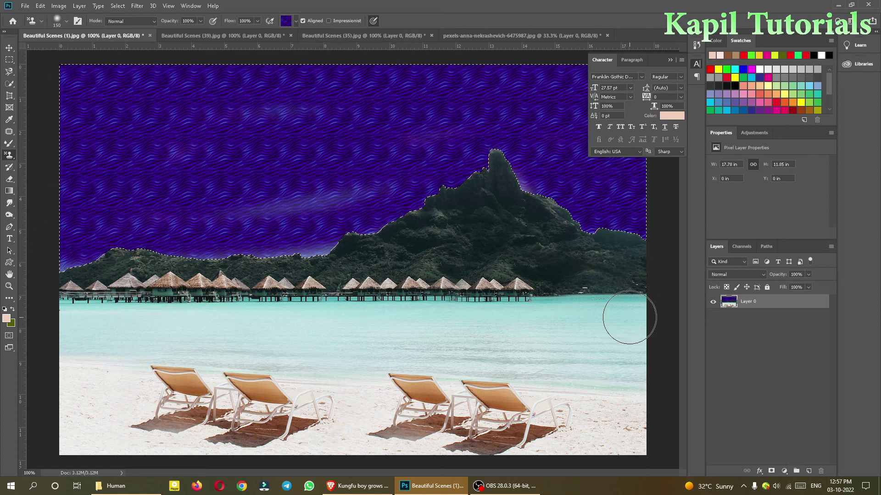
key("ctrl+z")
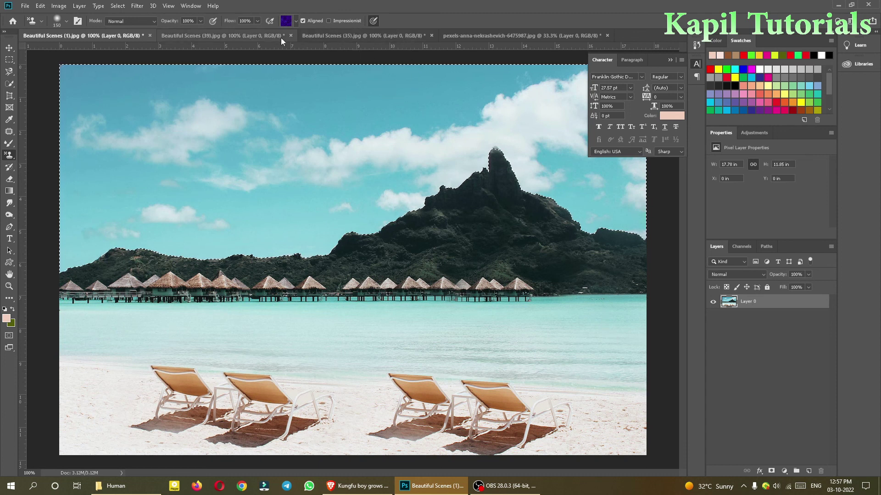
Set the Pattern Stamp opacity to 24%, paint the pattern across the selected sky, and clear the selection.
left_click(201, 21)
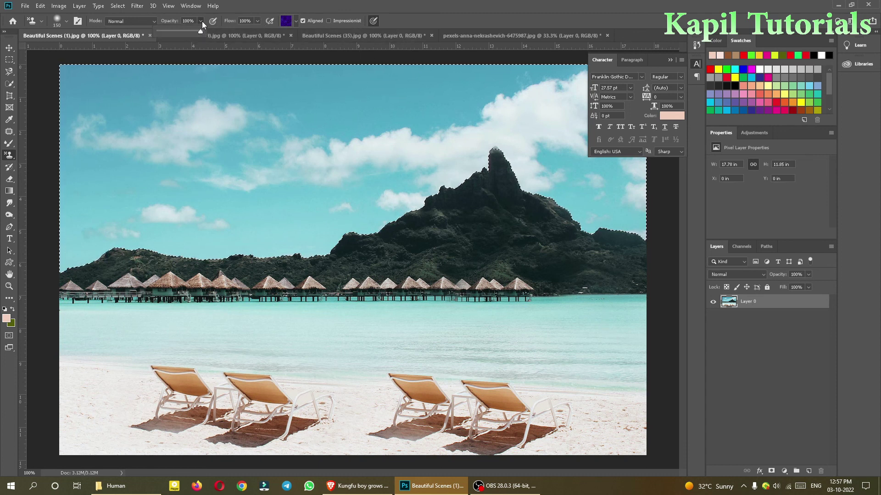
left_click_drag(197, 31, 168, 32)
mouse_move(99, 218)
left_mouse_down()
mouse_move(291, 151)
mouse_move(82, 139)
mouse_move(116, 86)
mouse_move(69, 161)
mouse_move(77, 232)
left_mouse_up()
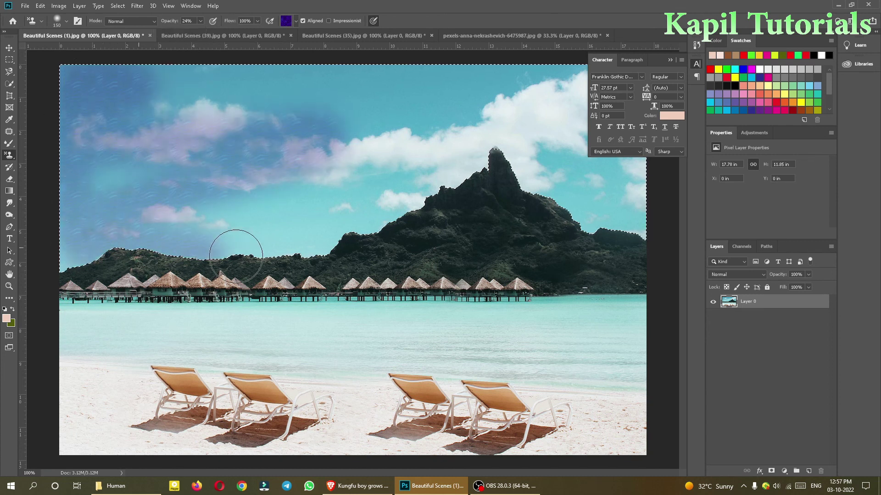
mouse_move(390, 202)
left_mouse_down()
mouse_move(358, 160)
mouse_move(405, 120)
mouse_move(124, 78)
mouse_move(659, 106)
mouse_move(669, 126)
mouse_move(587, 172)
mouse_move(543, 163)
left_mouse_up()
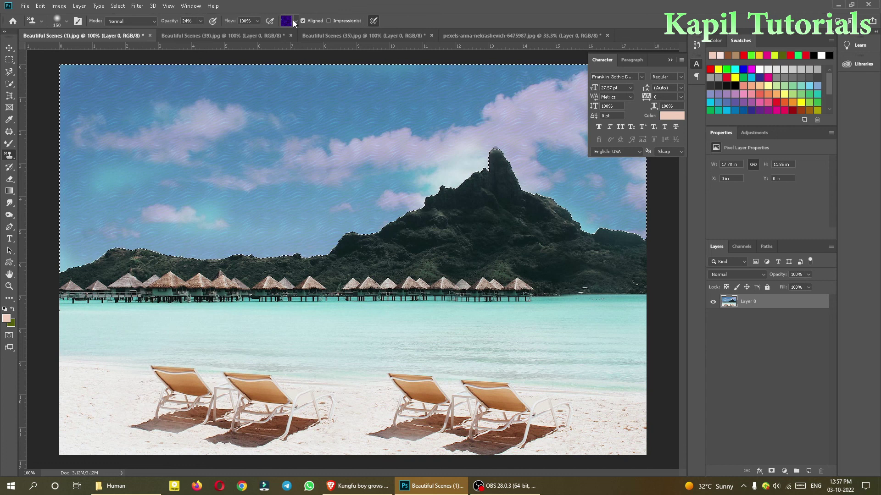
key("ctrl+d")
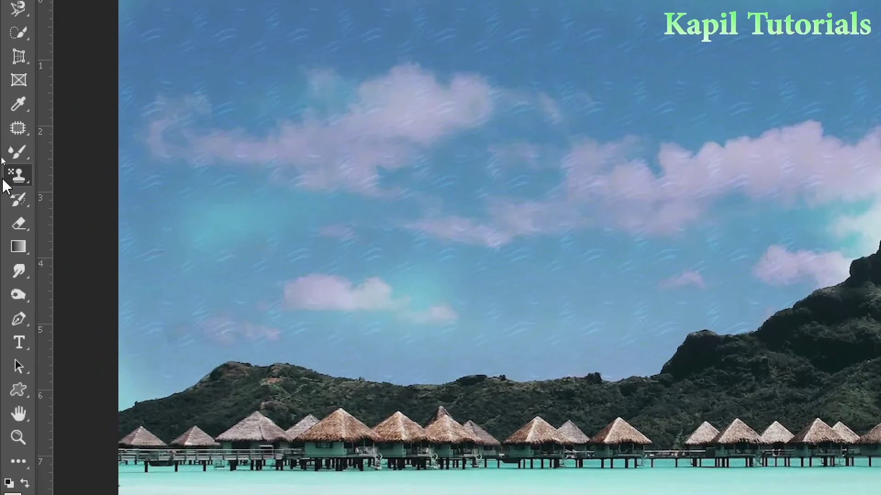
right_click(11, 159)
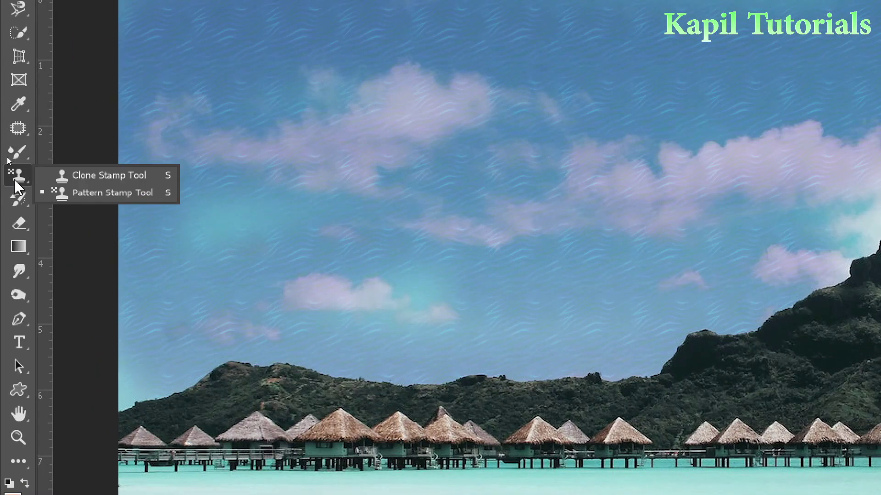